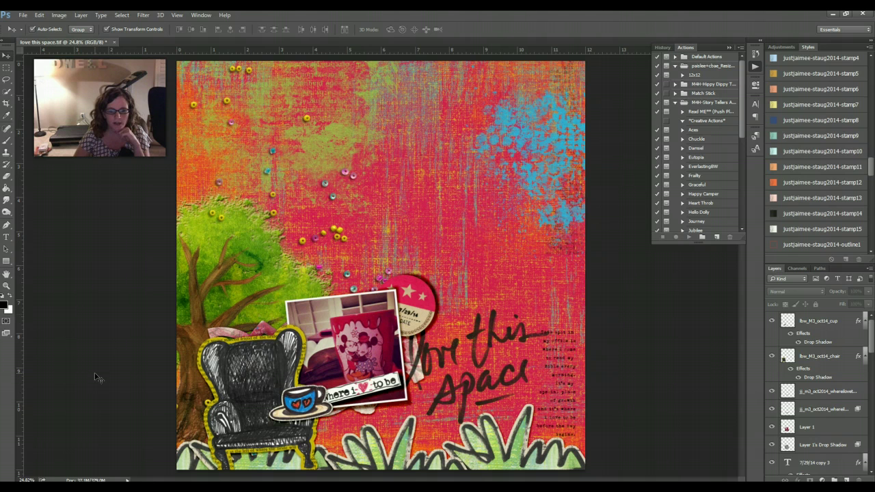
Hide Layer 1 (the Mickey mug photo) and its drop shadow, viewing the full red date tag at 33.3%
left_click(425, 309)
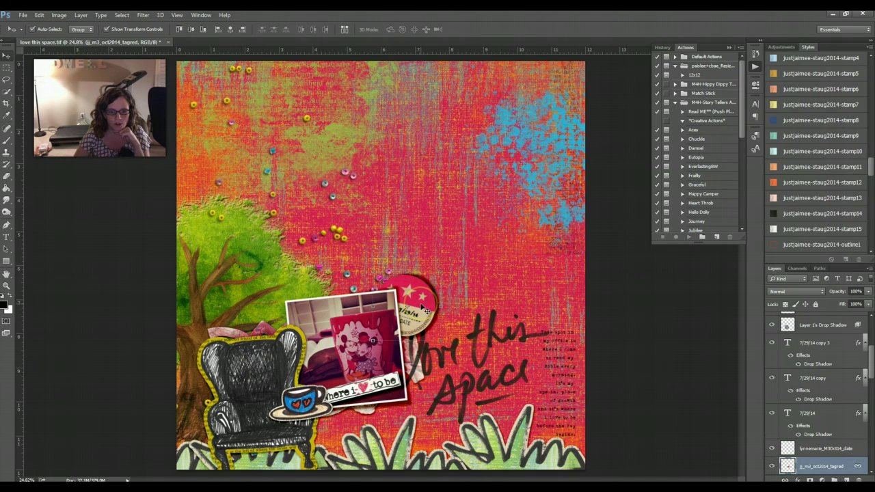
left_click(352, 311)
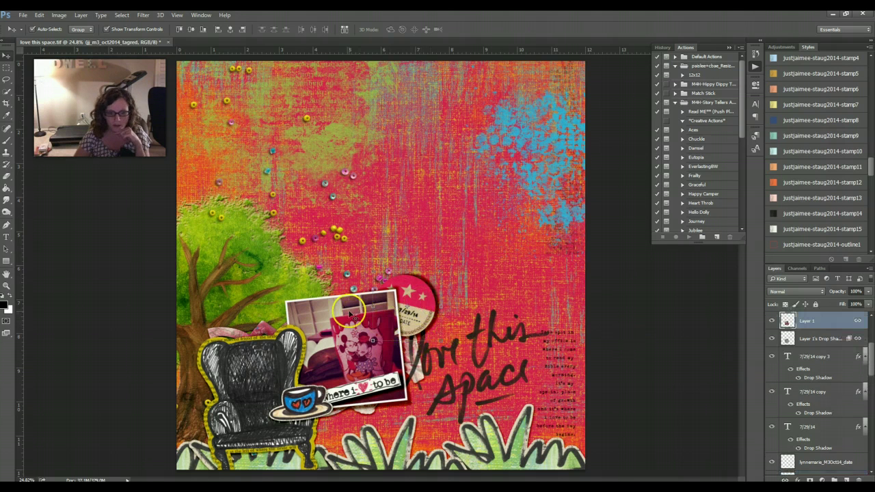
left_click(771, 320)
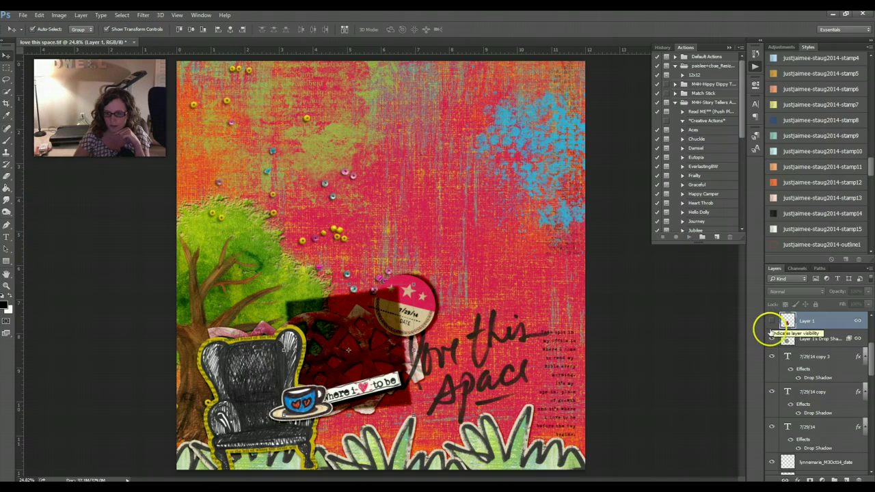
left_click(771, 338)
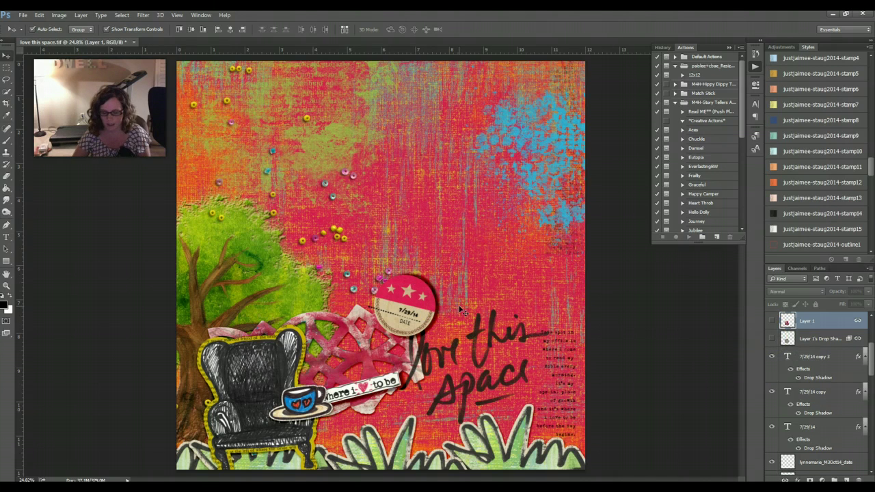
scroll(462, 311, "up", 2)
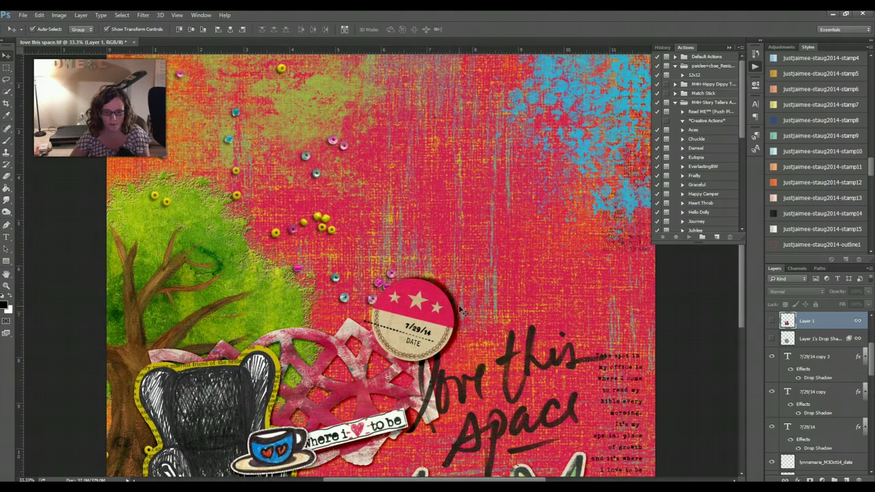
mouse_move(463, 313)
left_mouse_down()
mouse_move(445, 301)
mouse_move(414, 310)
mouse_move(403, 293)
mouse_move(376, 299)
mouse_move(372, 315)
mouse_move(385, 350)
mouse_move(422, 361)
mouse_move(449, 352)
mouse_move(453, 311)
left_mouse_up()
left_click_drag(196, 353, 183, 385)
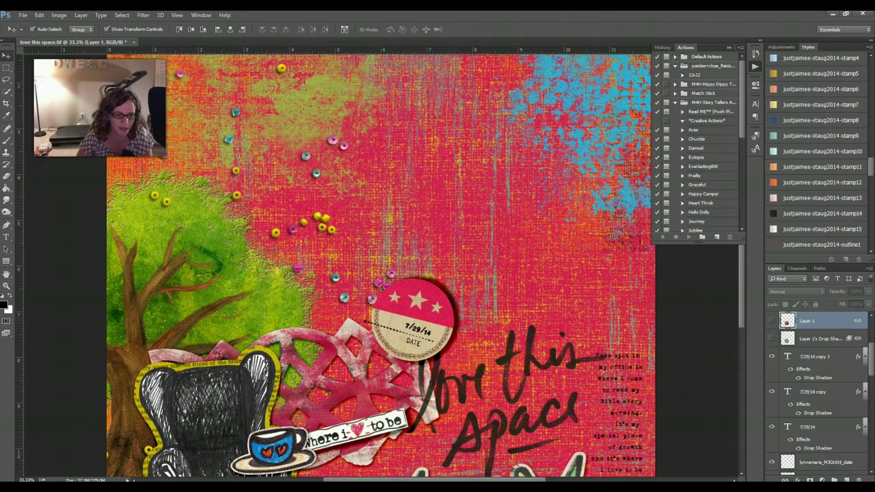
In ACDSee, open the kit's elements folder and select the pink starred date circle thumbnail
key("alt+Tab")
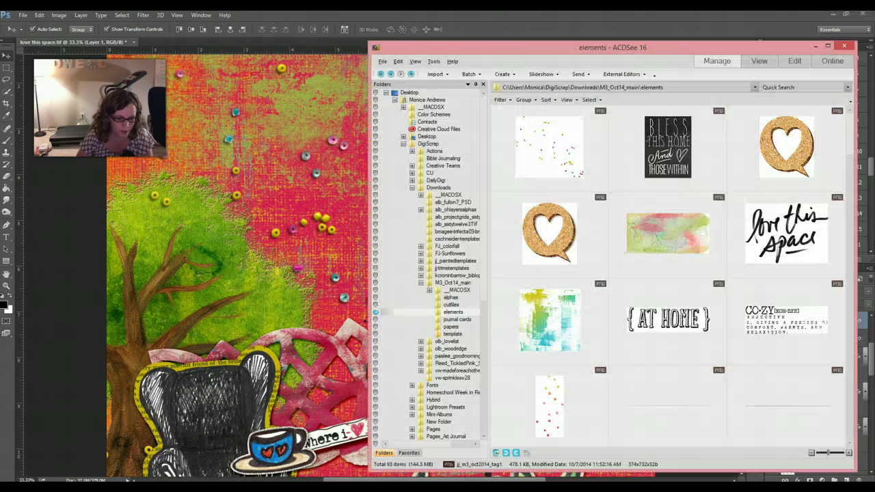
left_click_drag(684, 160, 454, 290)
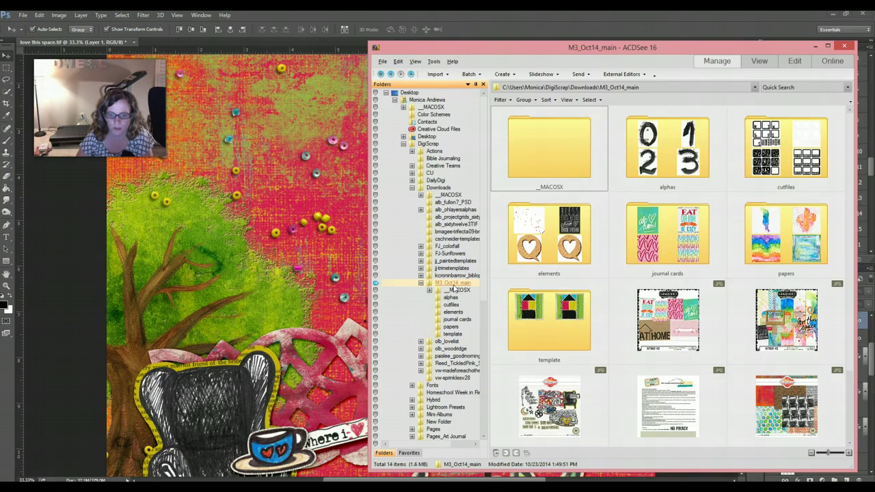
mouse_move(549, 387)
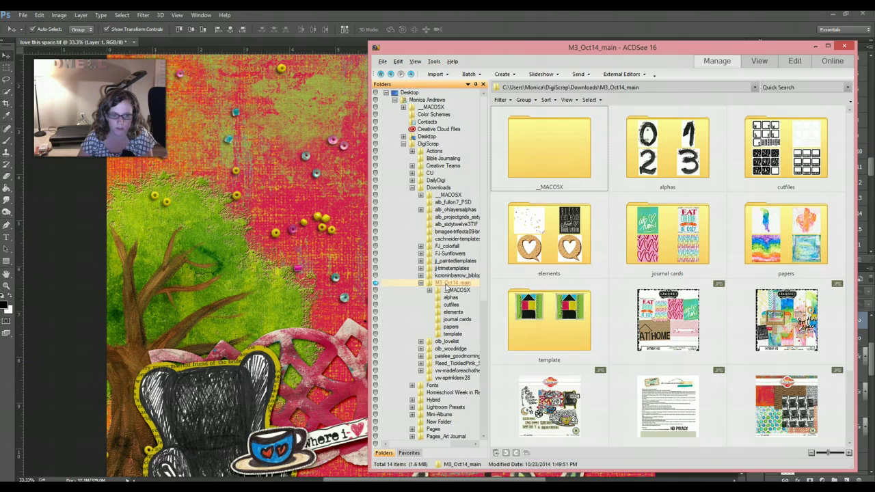
double_click(596, 214)
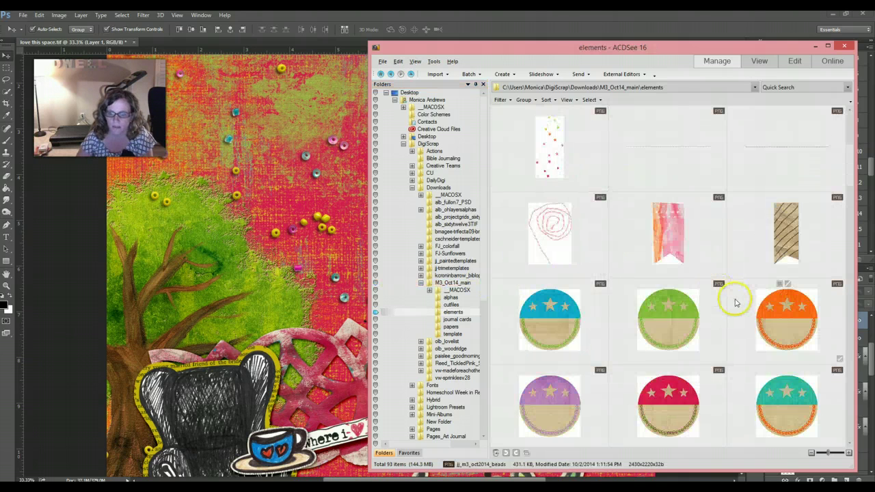
scroll(736, 301, "down", 1)
scroll(736, 301, "down", 1)
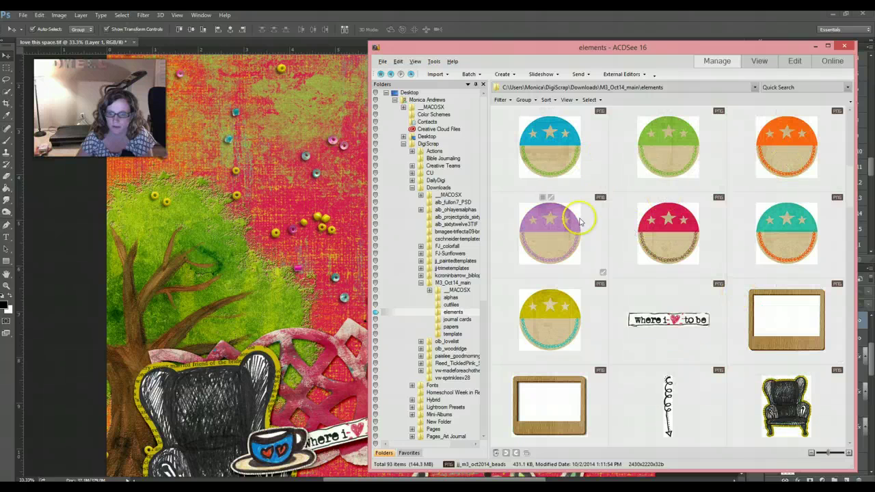
left_click(676, 245)
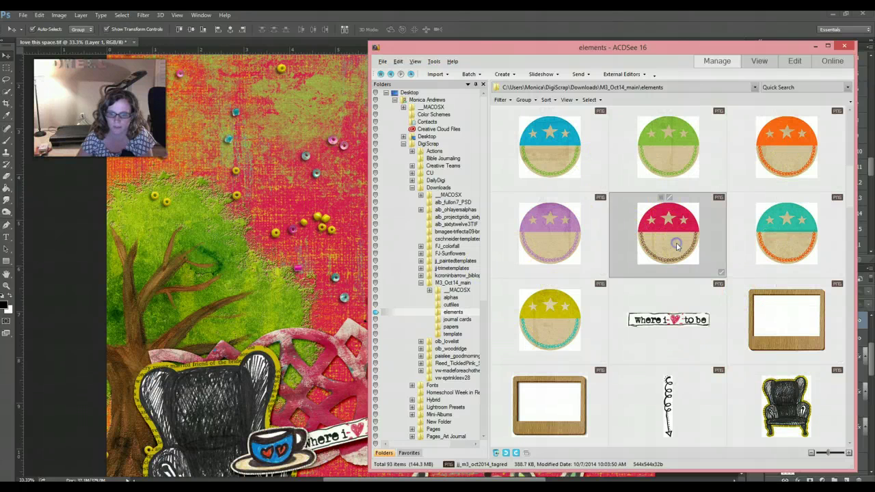
mouse_move(677, 247)
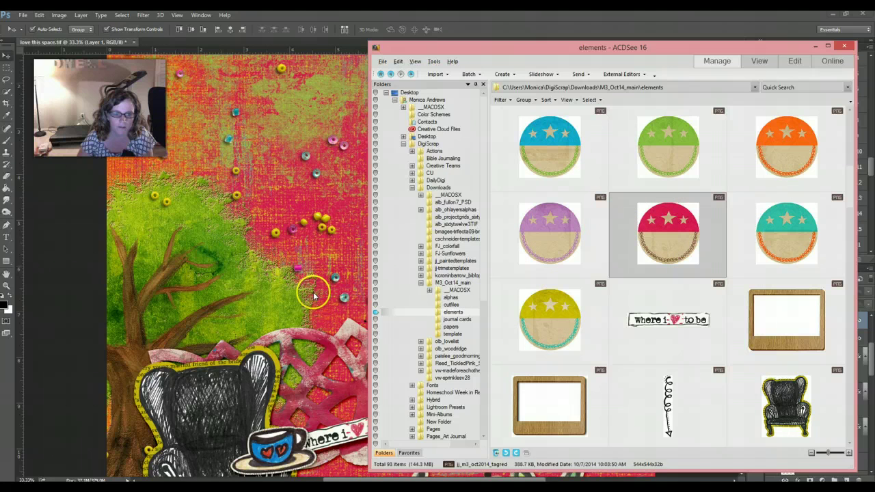
left_click(329, 308)
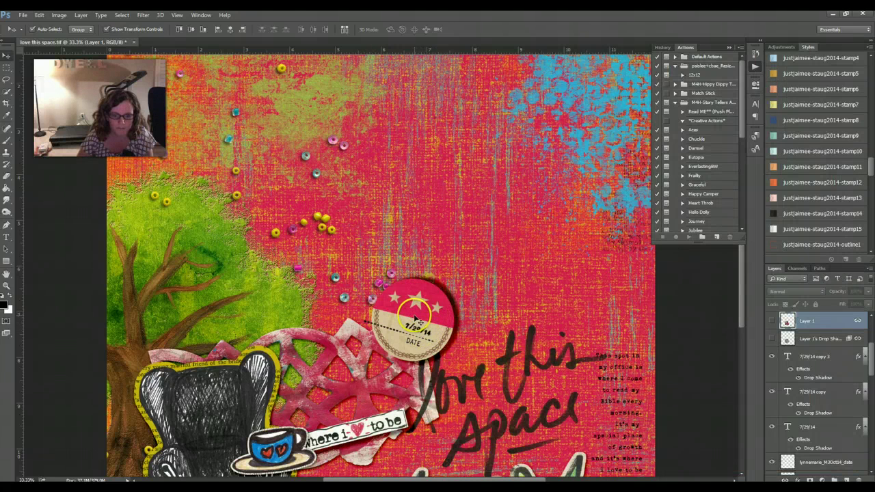
Show the mug photo and its drop shadow again, and nudge the red date tag so its date sits level
left_click(772, 320)
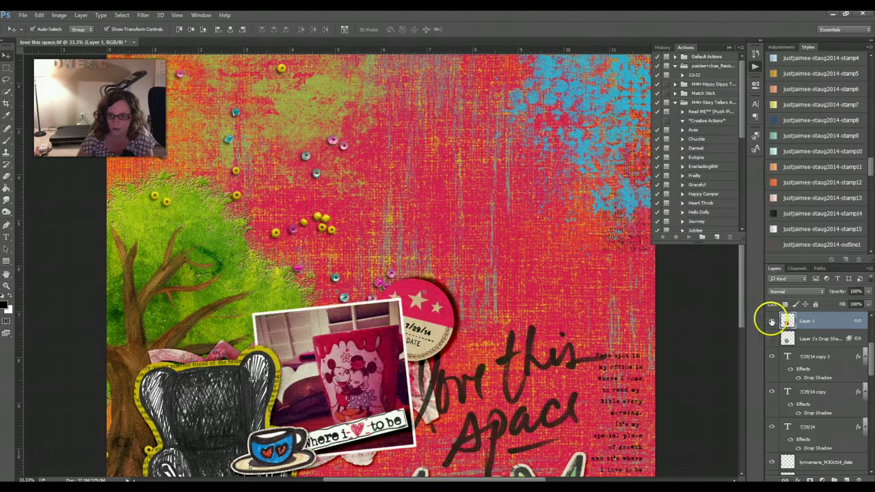
left_click(772, 339)
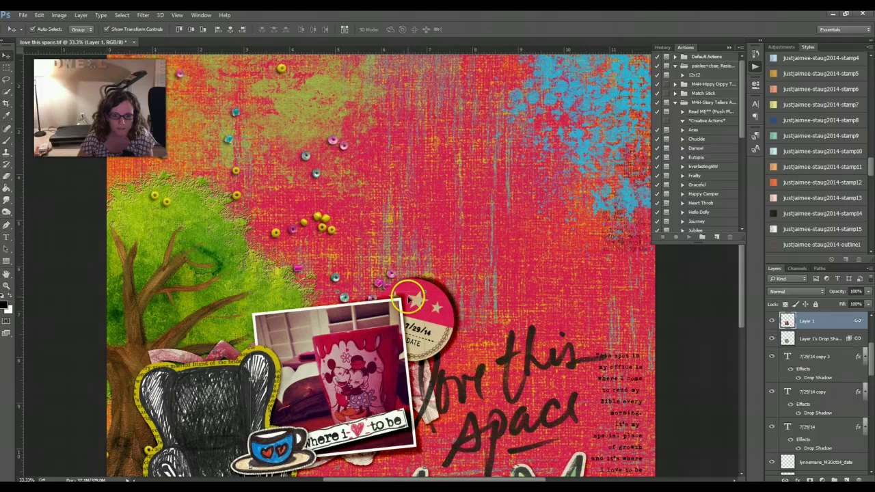
left_click(440, 307)
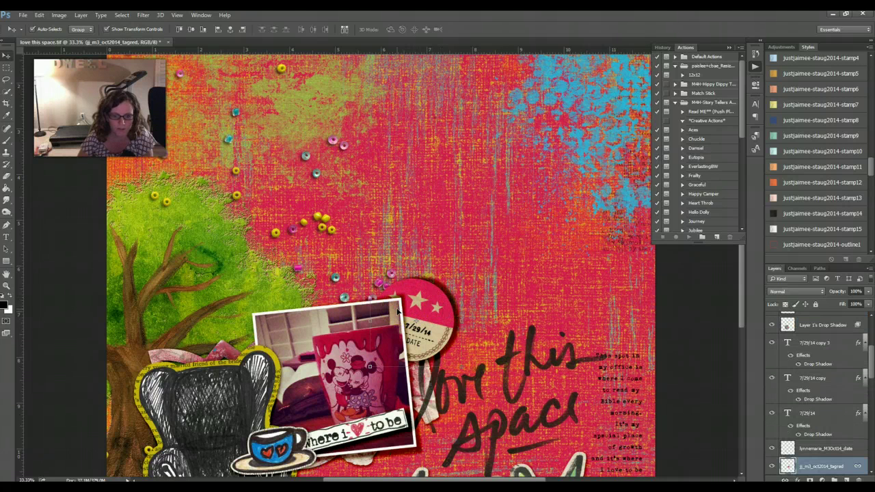
left_click(435, 344)
left_click_drag(434, 344, 431, 343)
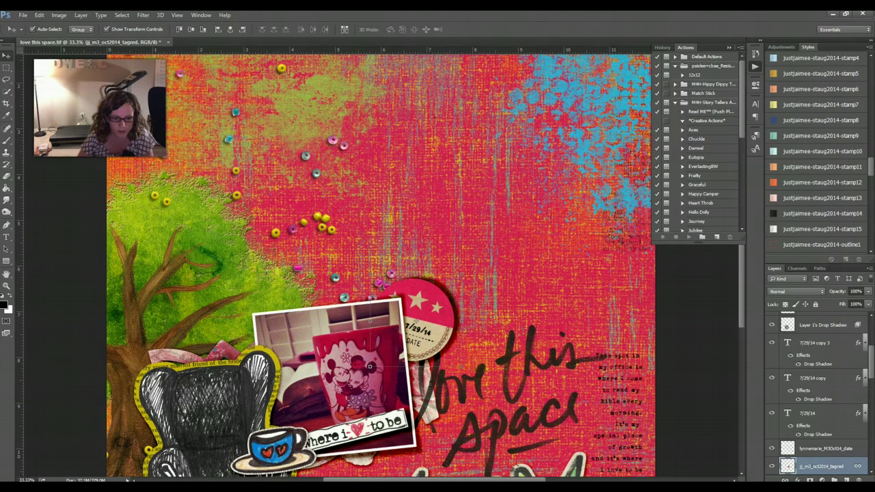
key("alt+Tab")
Drag the DATE strip PNG from ACDSee onto the pink date circle in the Photoshop layout
scroll(684, 346, "down", 5)
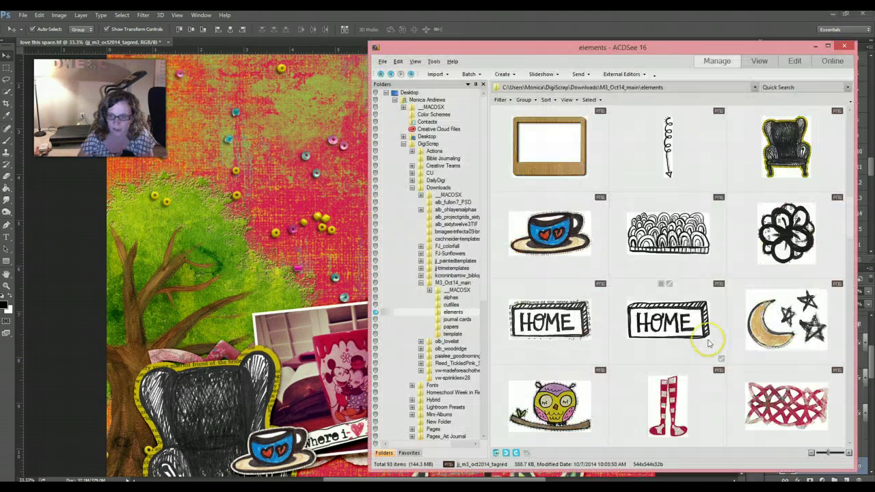
scroll(707, 348, "down", 3)
scroll(707, 343, "down", 2)
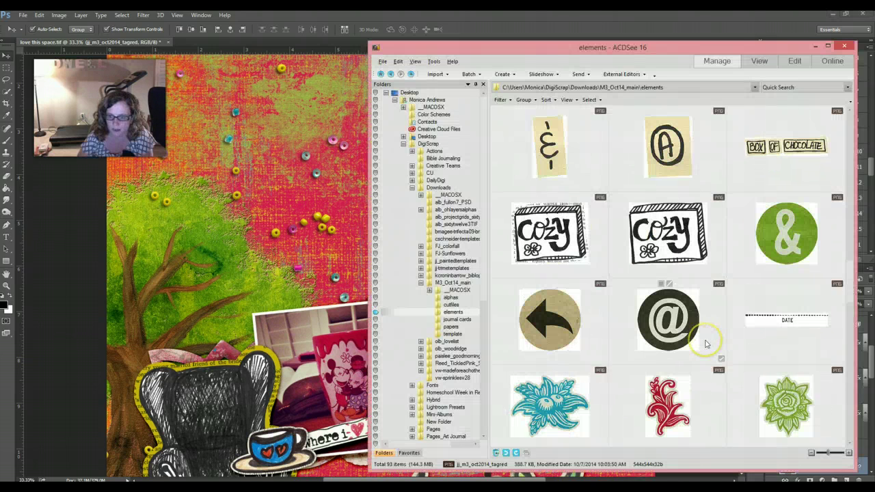
left_click(772, 330)
mouse_move(773, 329)
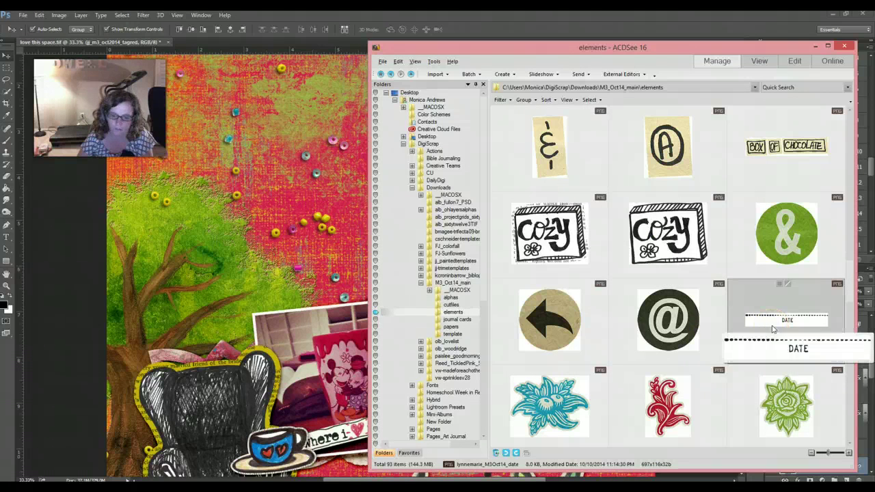
left_click_drag(773, 330, 440, 331)
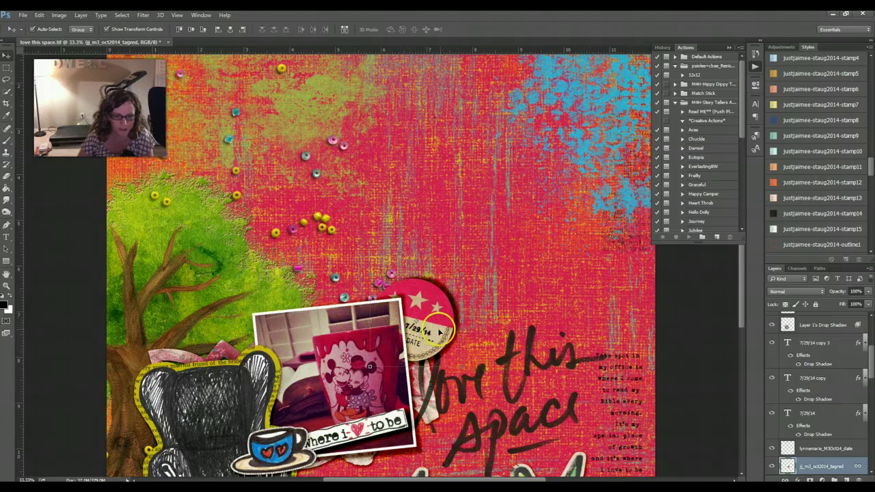
key("ctrl+shift+alt+n")
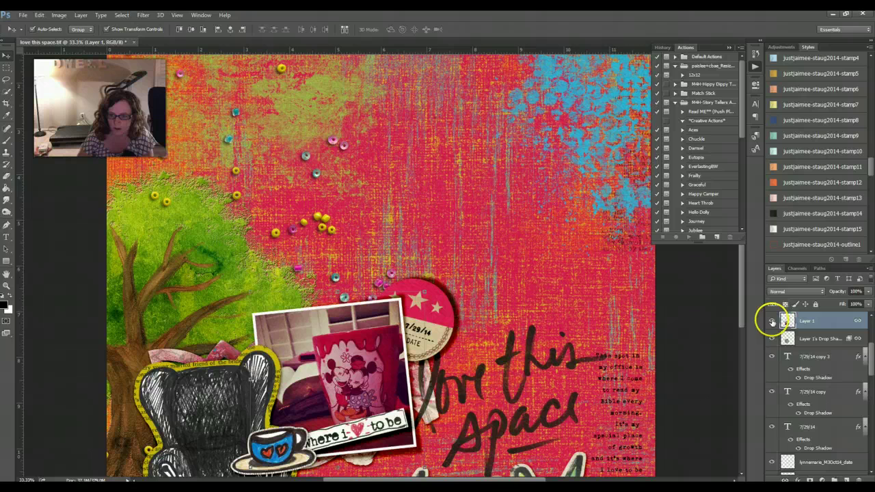
left_click(771, 321)
left_click(772, 339)
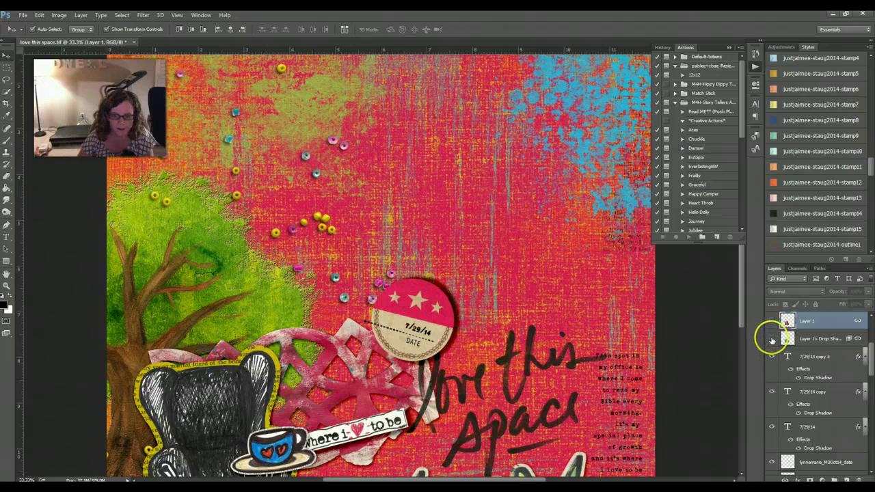
left_click(772, 339)
left_click(772, 321)
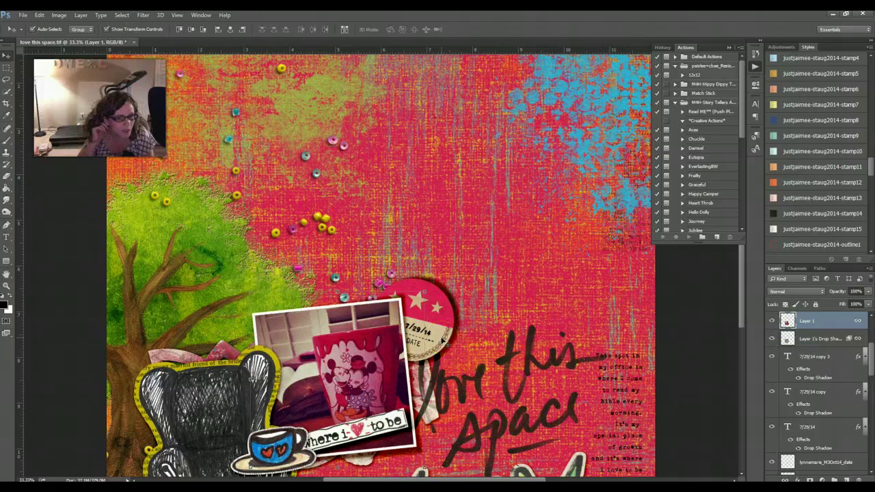
left_click(430, 332)
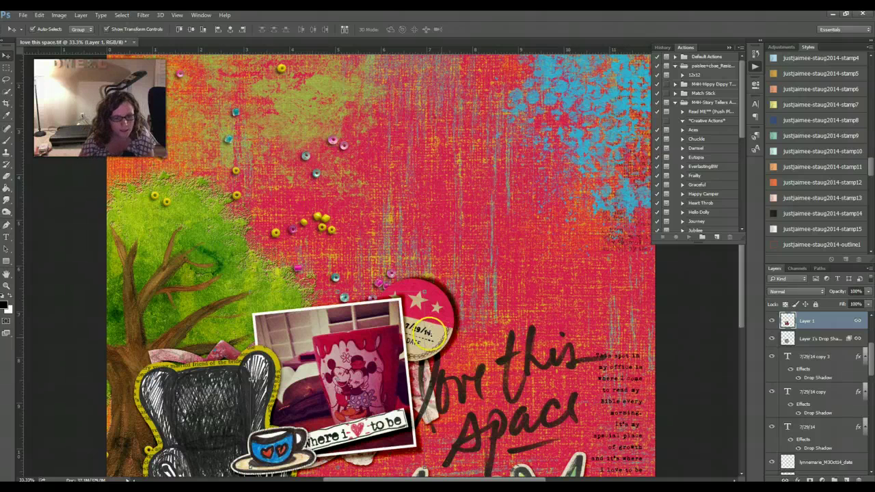
left_click(431, 332)
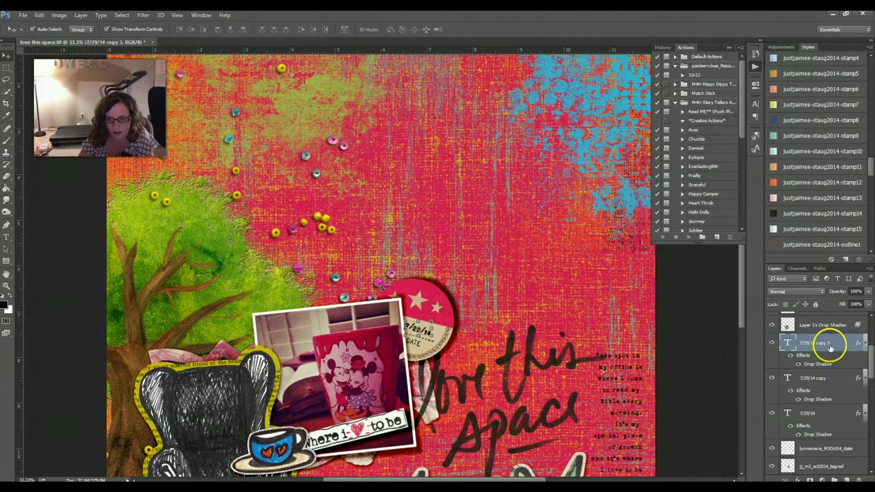
left_click(837, 378)
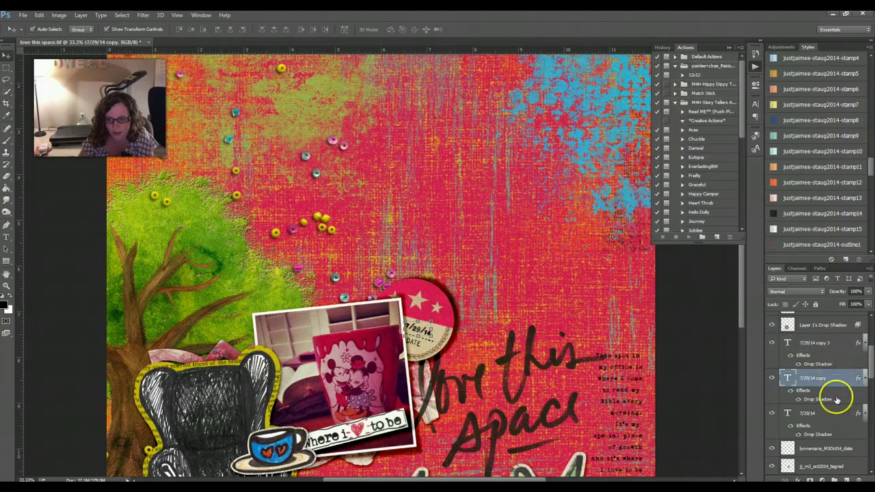
left_click(836, 414)
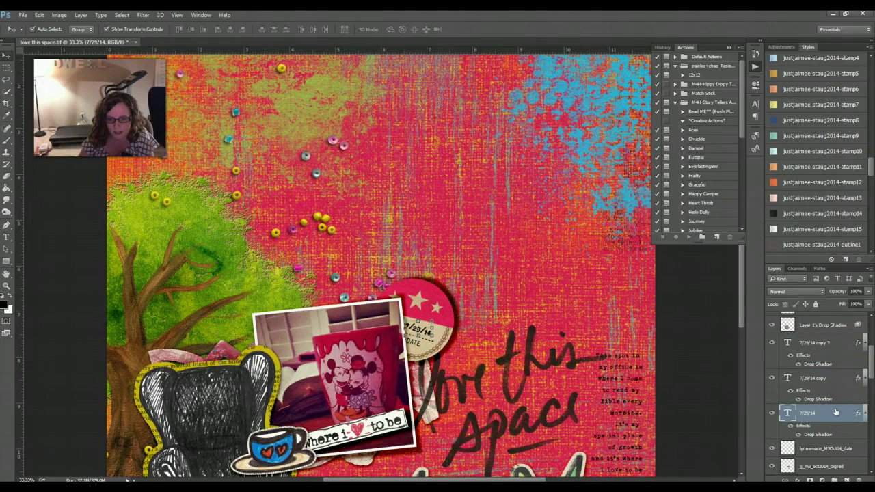
left_click(832, 345)
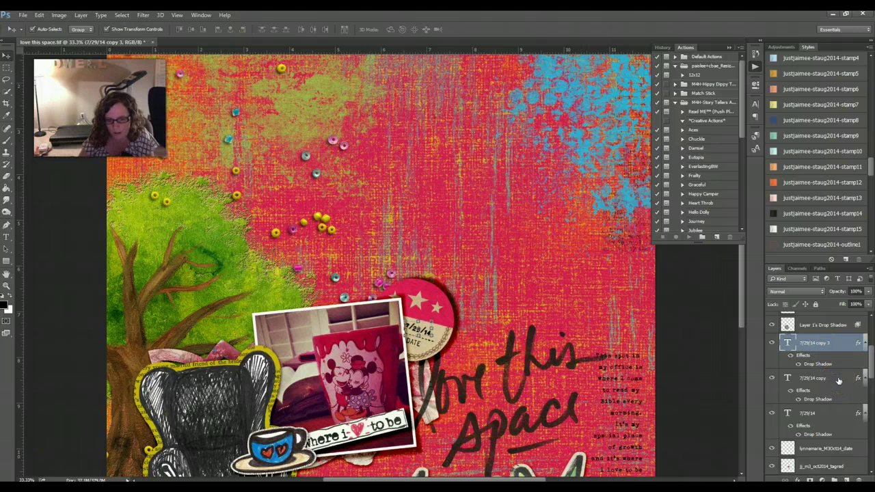
left_click(835, 351)
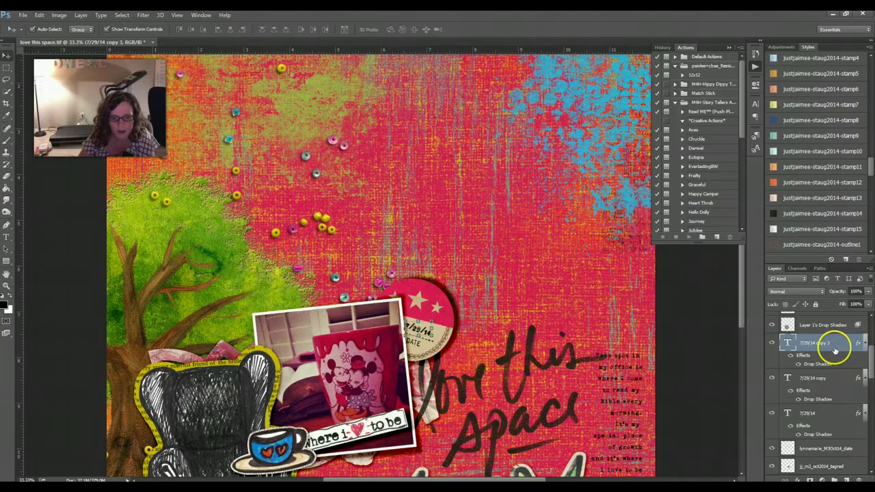
left_click(450, 319)
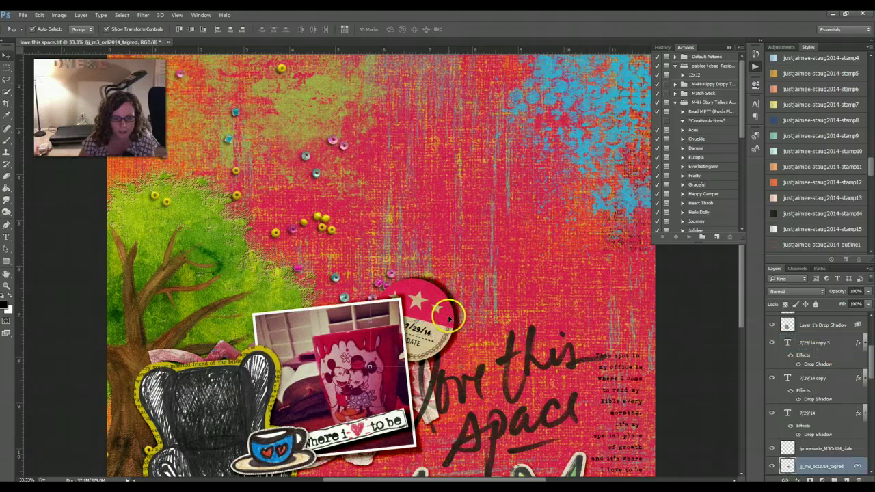
left_click(383, 336)
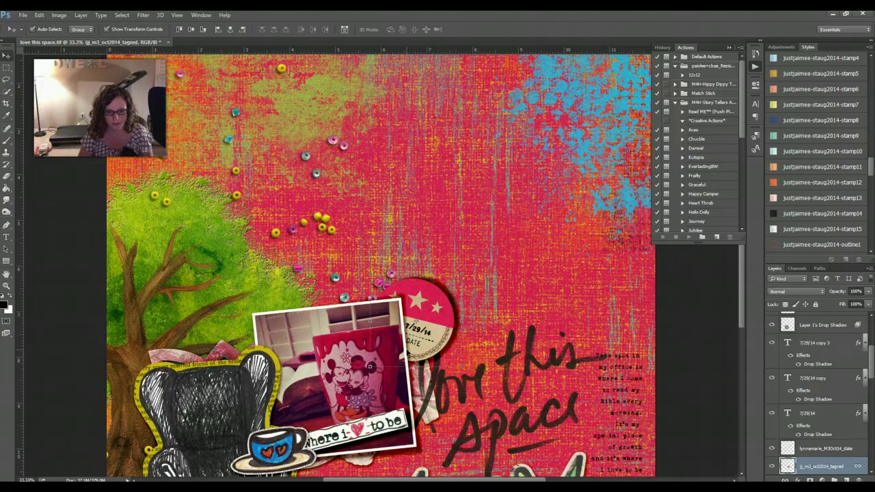
scroll(369, 367, "down", 2)
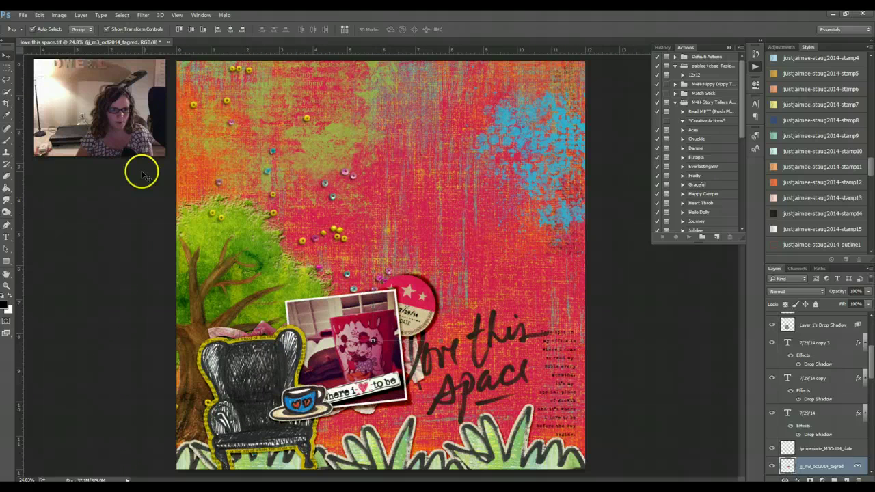
left_click(141, 174)
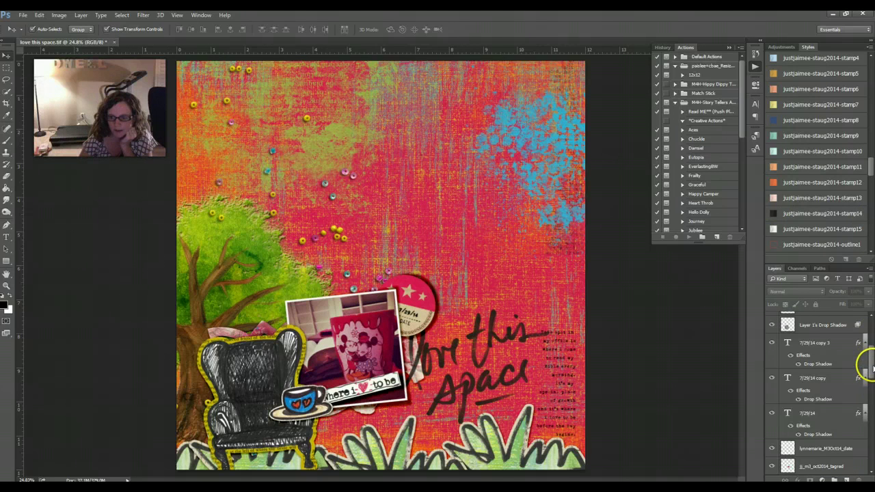
left_click_drag(866, 362, 867, 333)
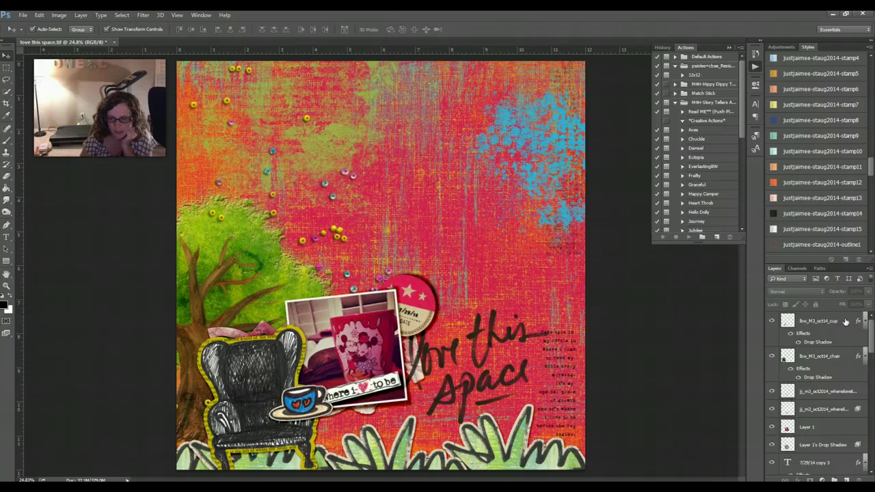
left_click(845, 322)
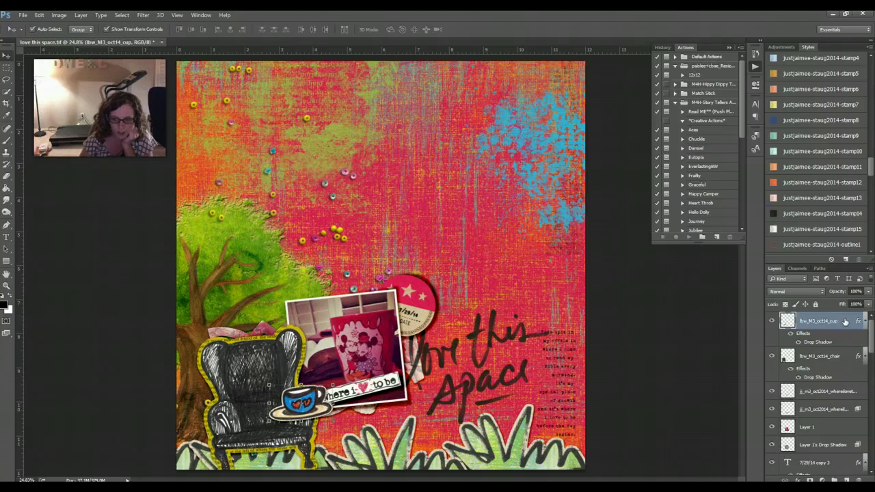
left_click(840, 335)
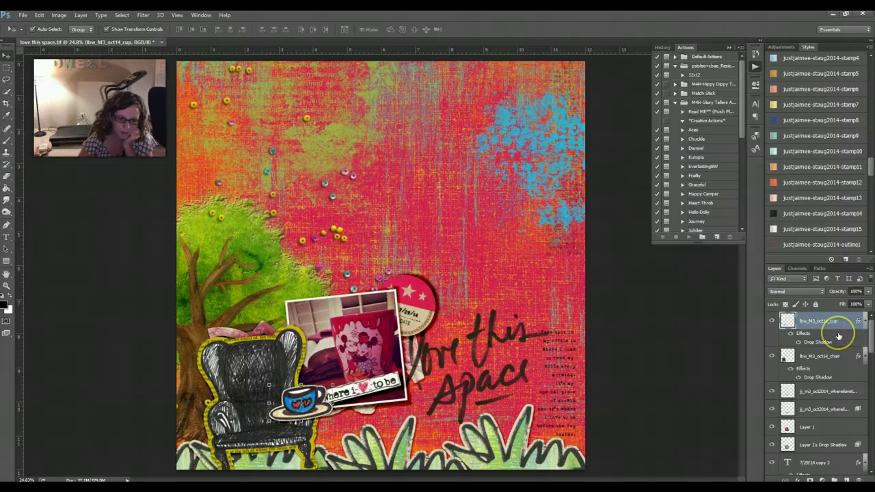
left_click(304, 399)
left_click(266, 373)
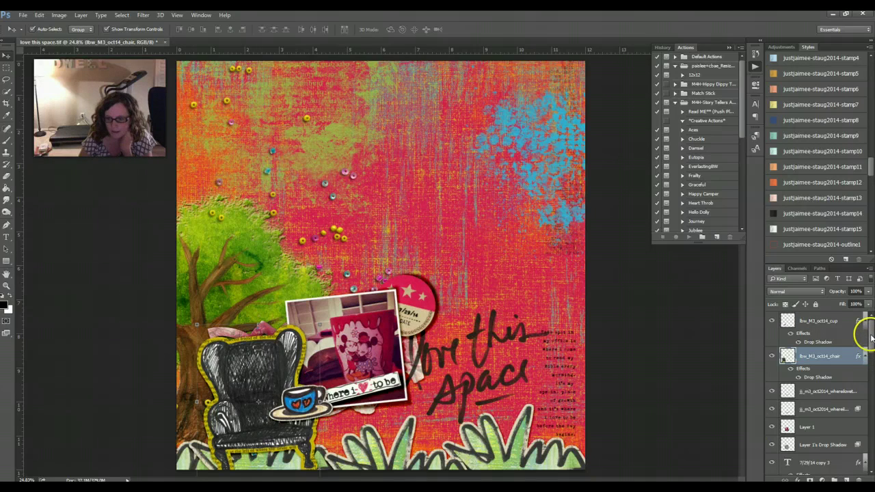
scroll(866, 336, "down", 2)
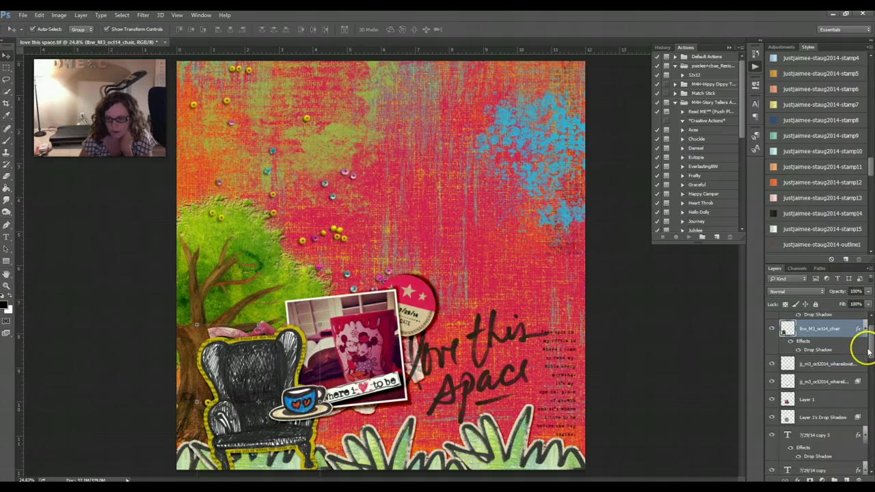
left_click(854, 364)
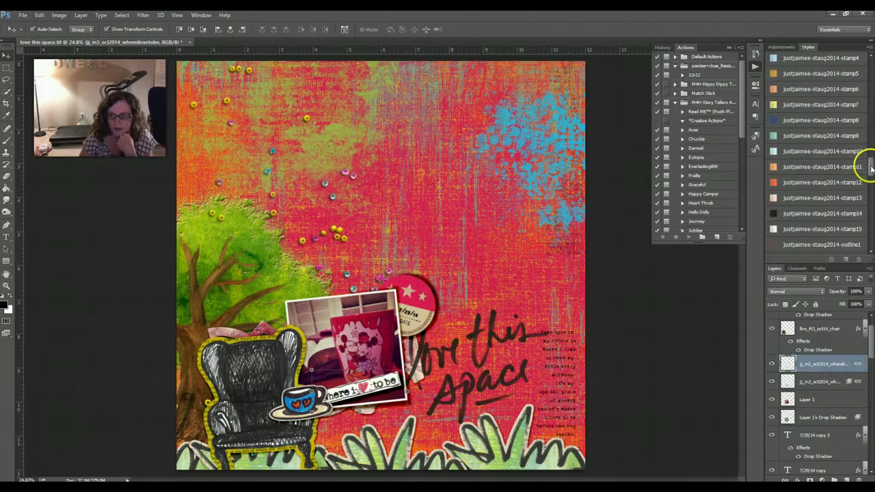
left_click_drag(871, 169, 867, 98)
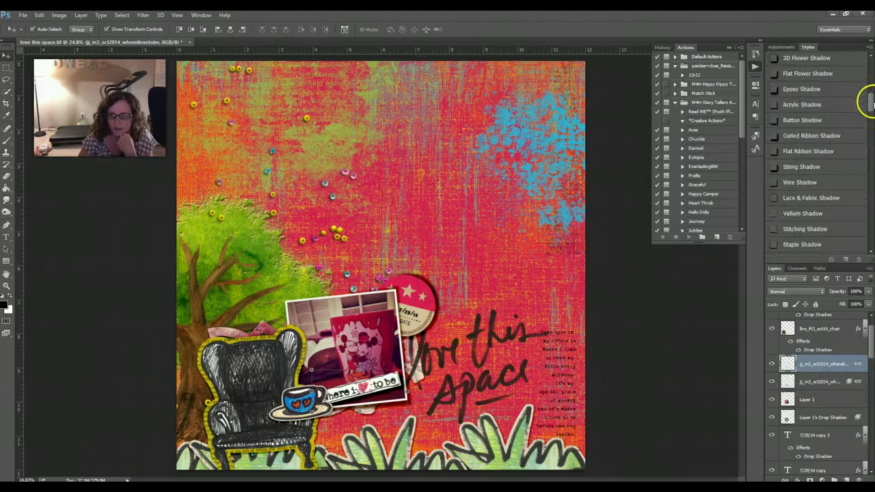
left_click(827, 383)
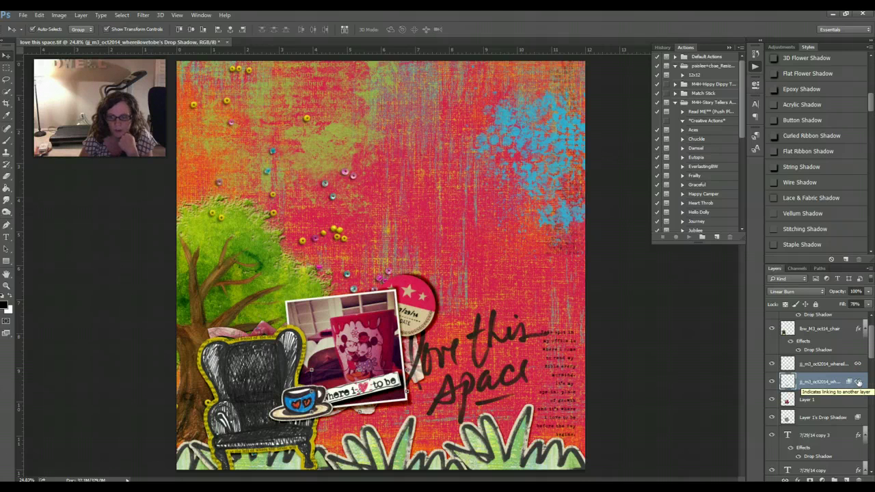
left_click(867, 350)
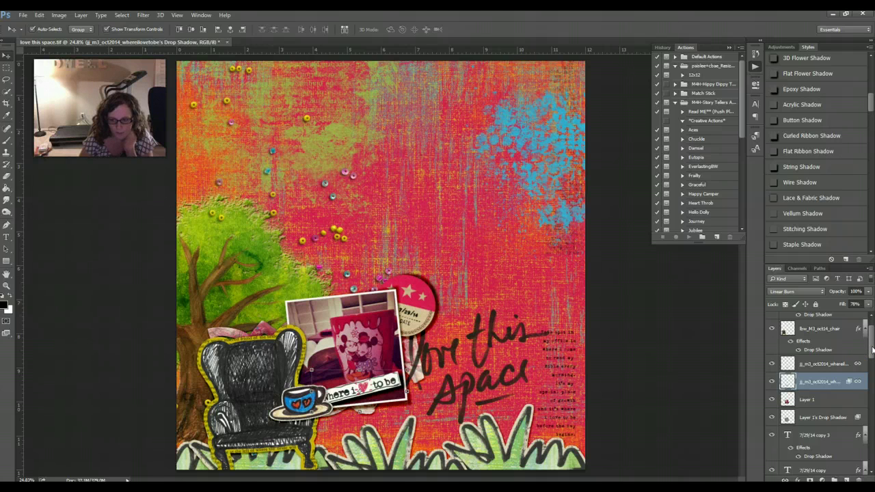
left_click_drag(871, 350, 866, 449)
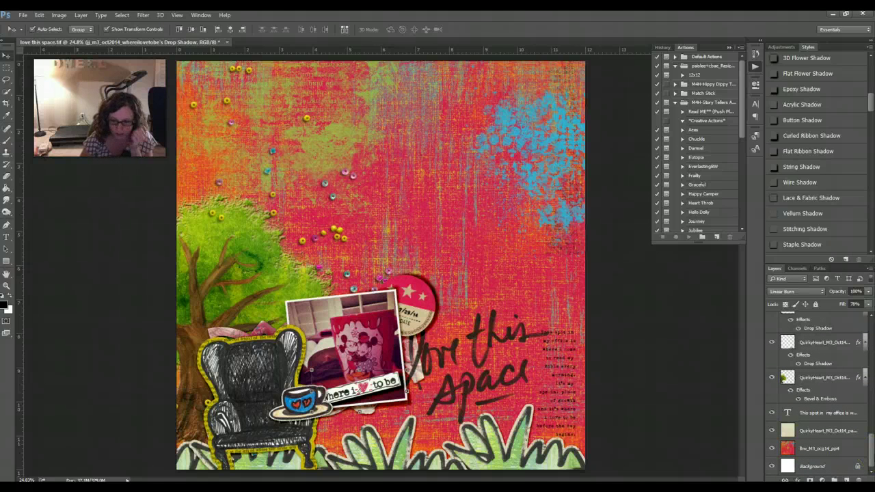
left_click(853, 415)
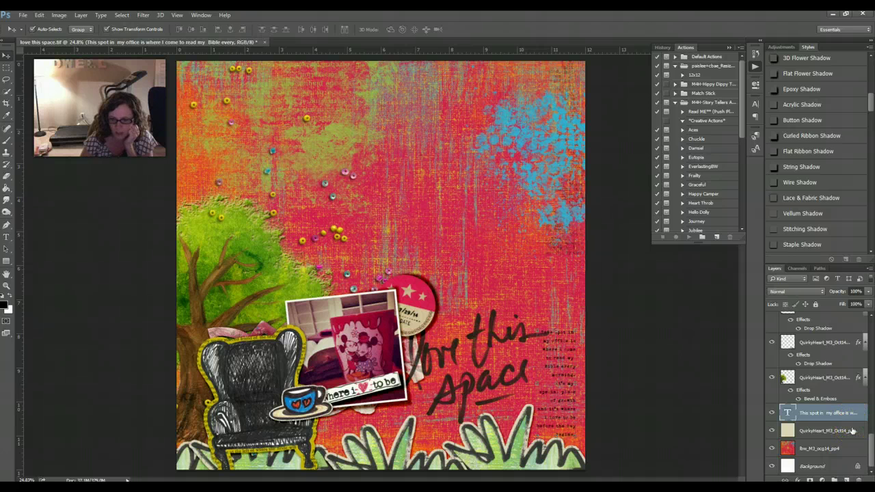
left_click(853, 431)
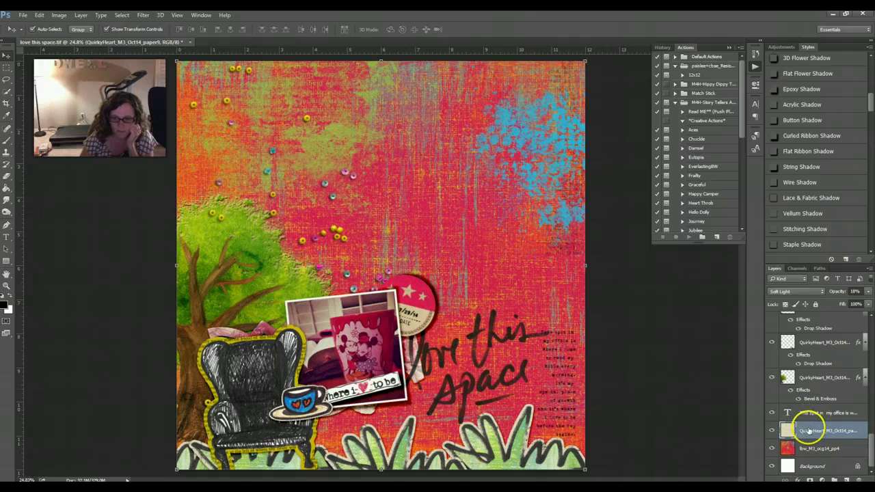
left_click(817, 432)
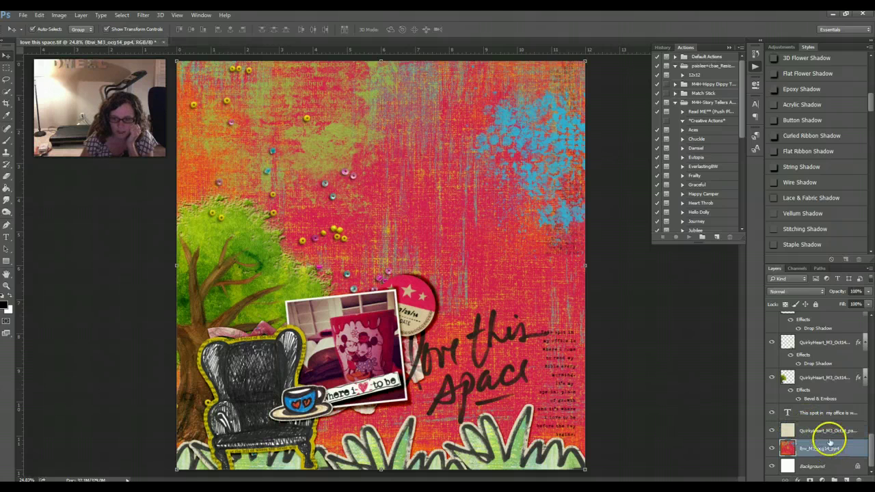
left_click(772, 430)
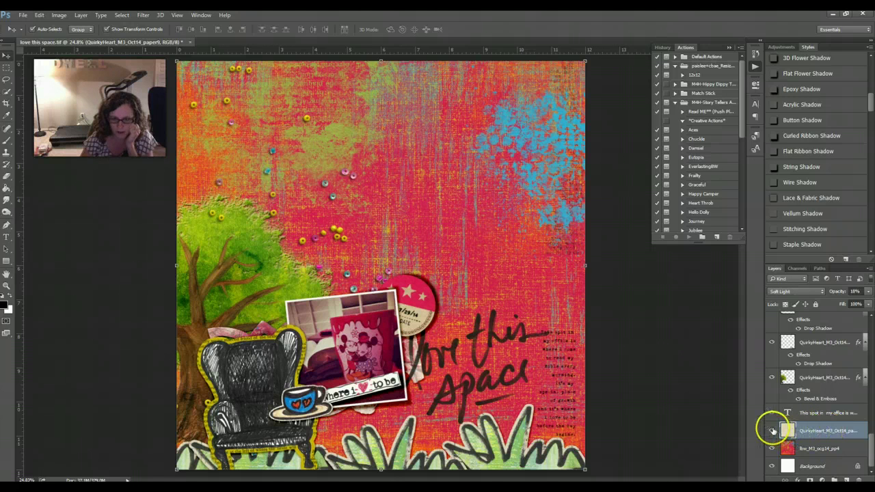
left_click(846, 439)
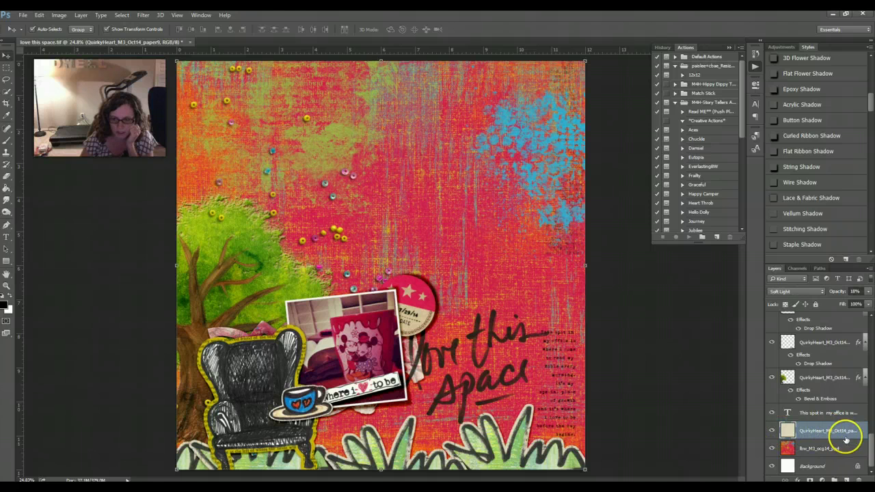
left_click(858, 452)
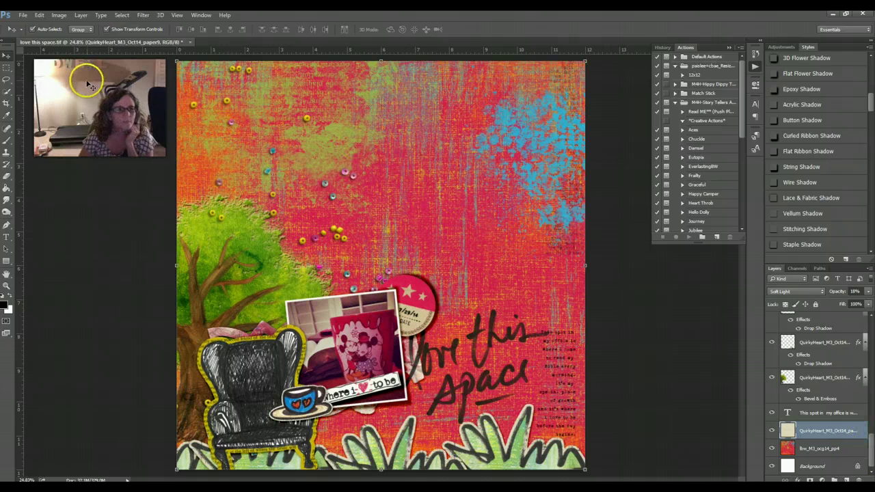
left_click(24, 15)
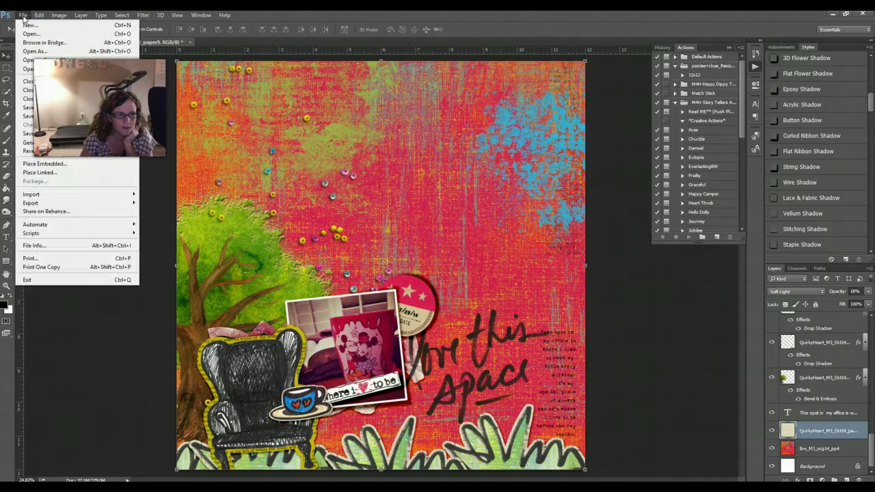
left_click(58, 246)
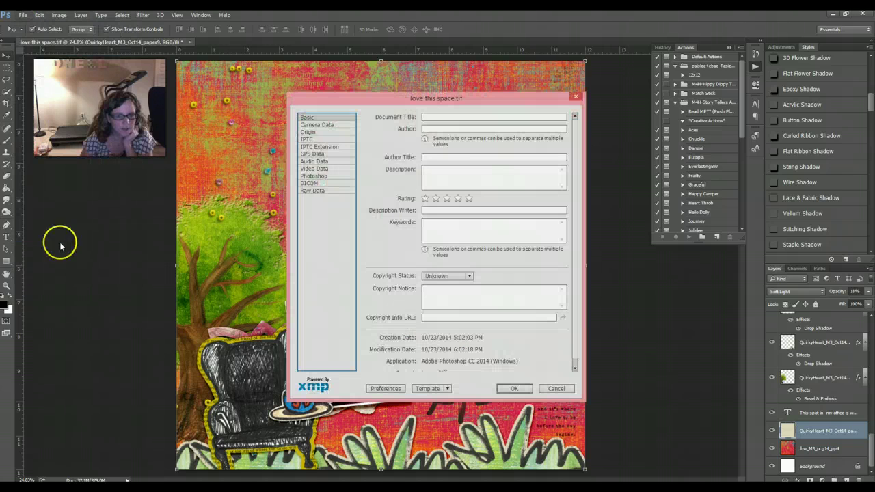
left_click(432, 174)
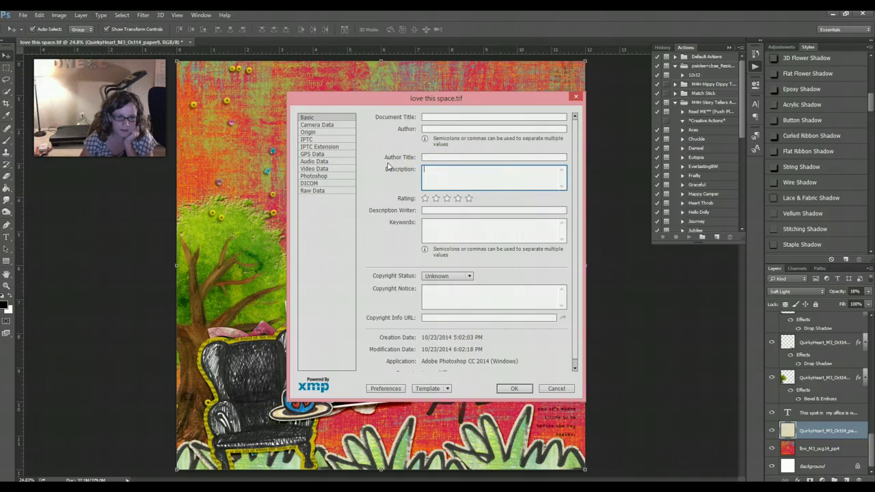
left_click(453, 175)
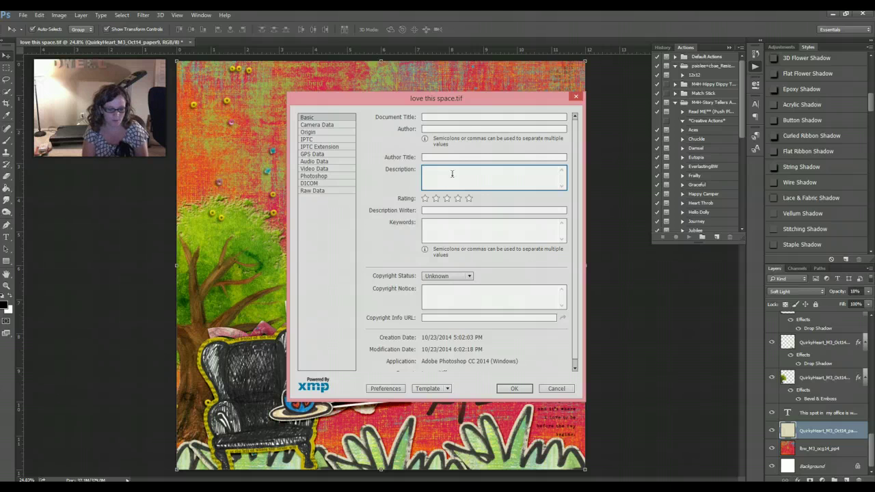
type("Products ")
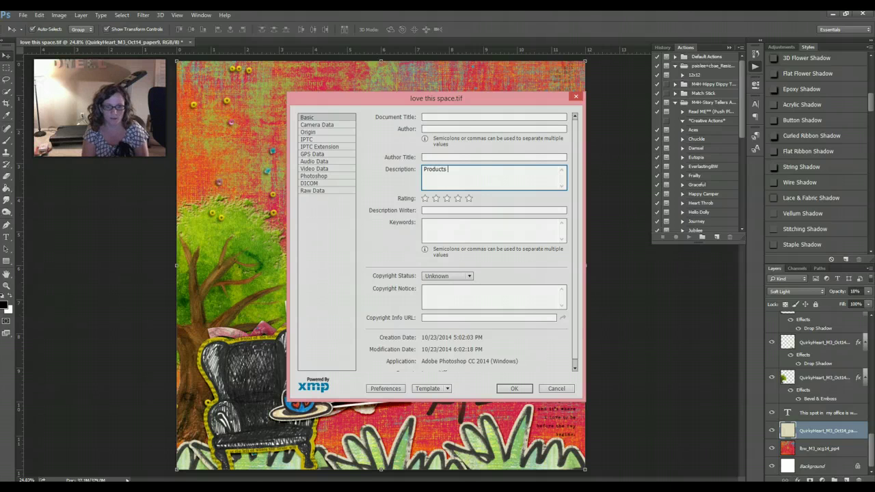
type("Challenge @TheLily")
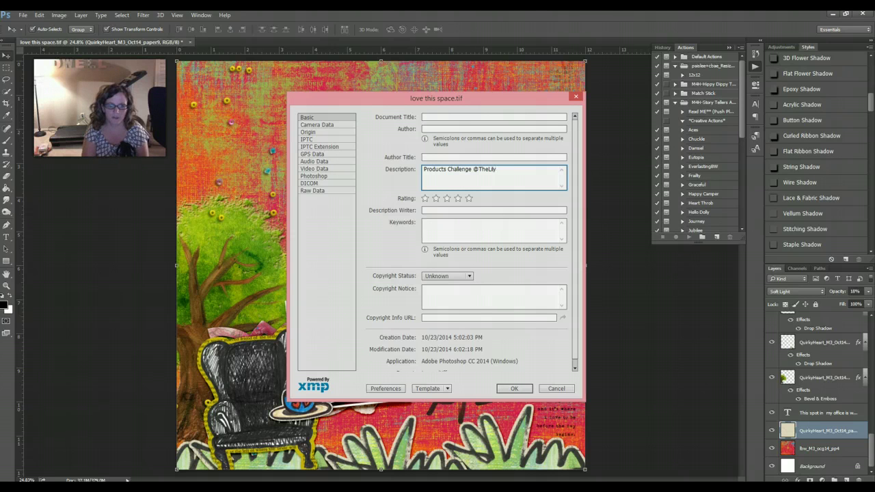
type("pad")
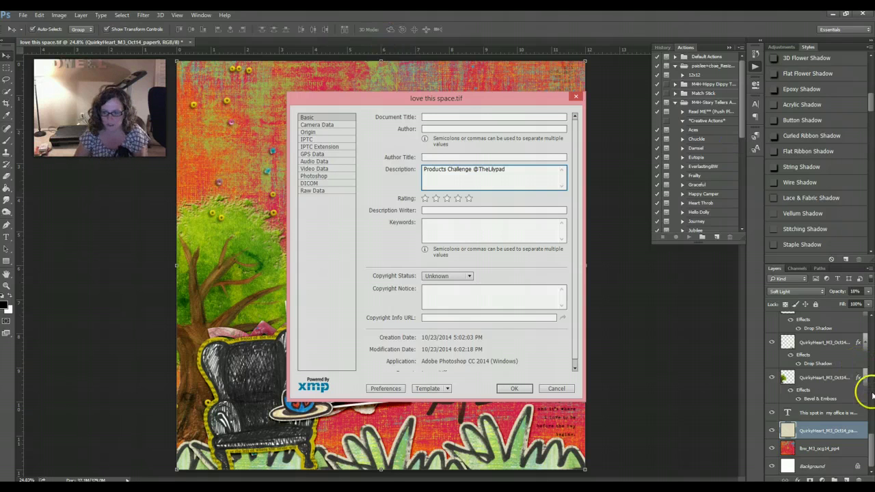
left_click(871, 436)
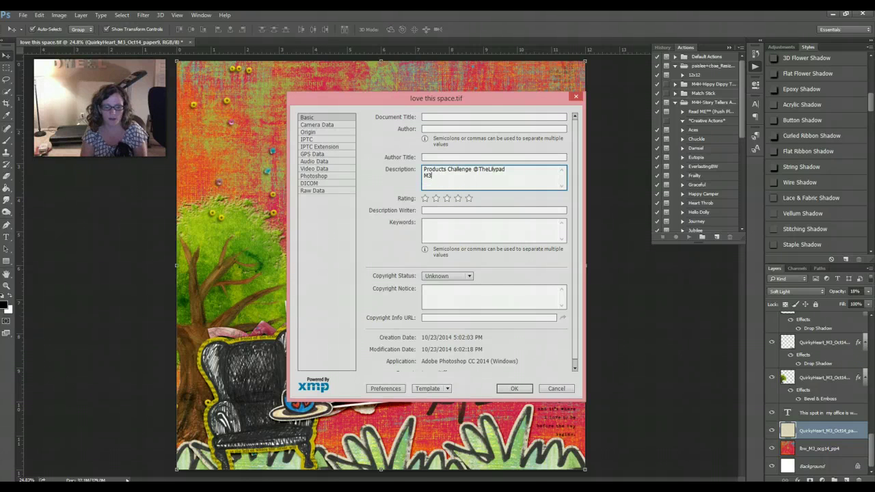
type("Oct")
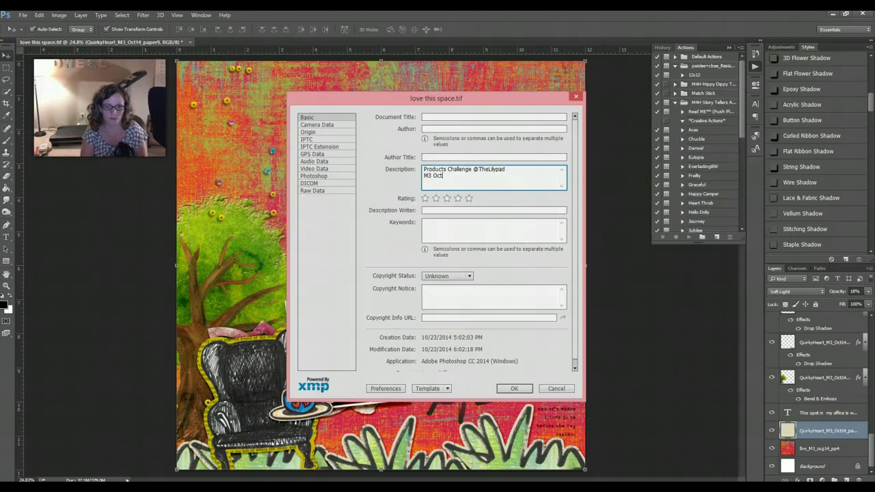
type(" 14 -")
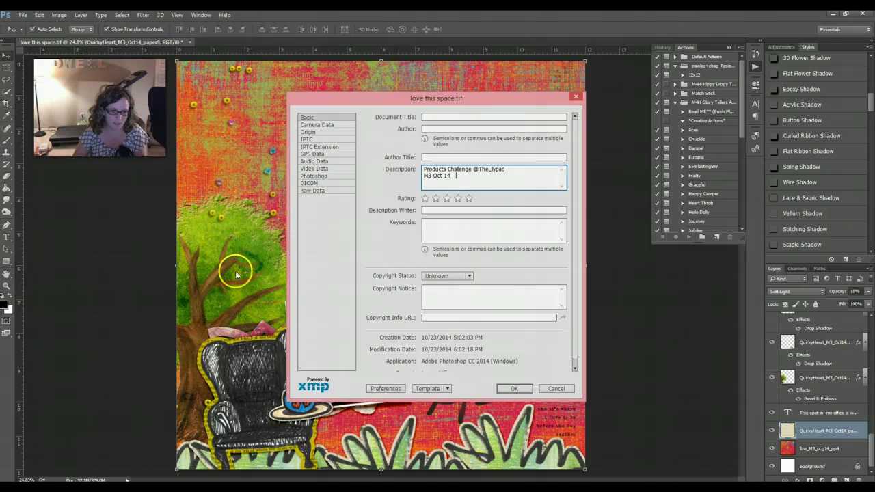
Check the kit preview images in ACDSee's M3_Oct14_main folder, then resume at the end of the Description
key("alt+Tab")
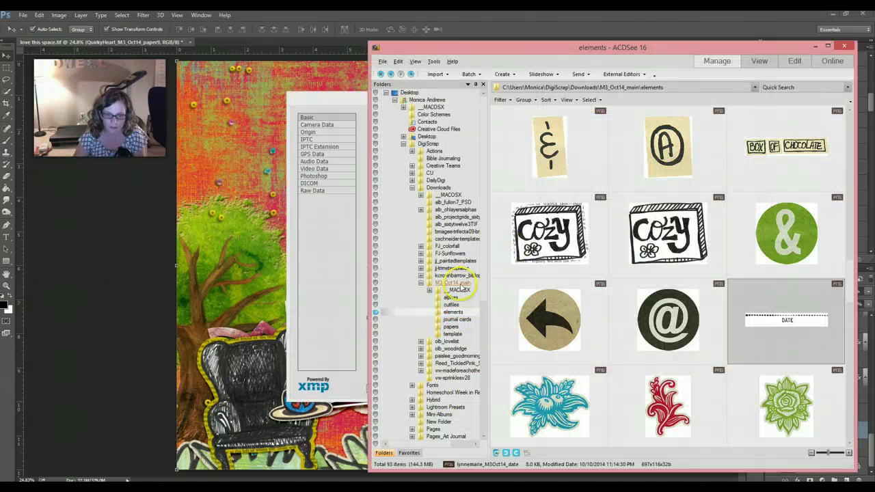
left_click(452, 282)
scroll(645, 280, "down", 1)
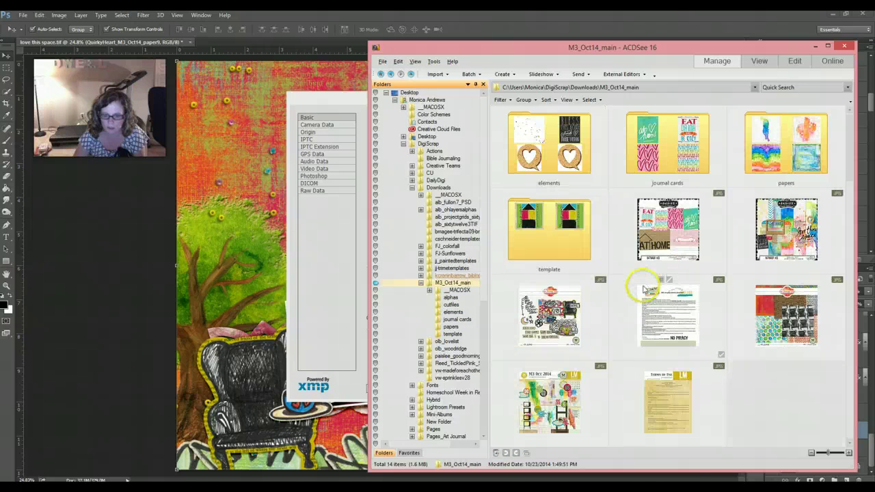
mouse_move(551, 319)
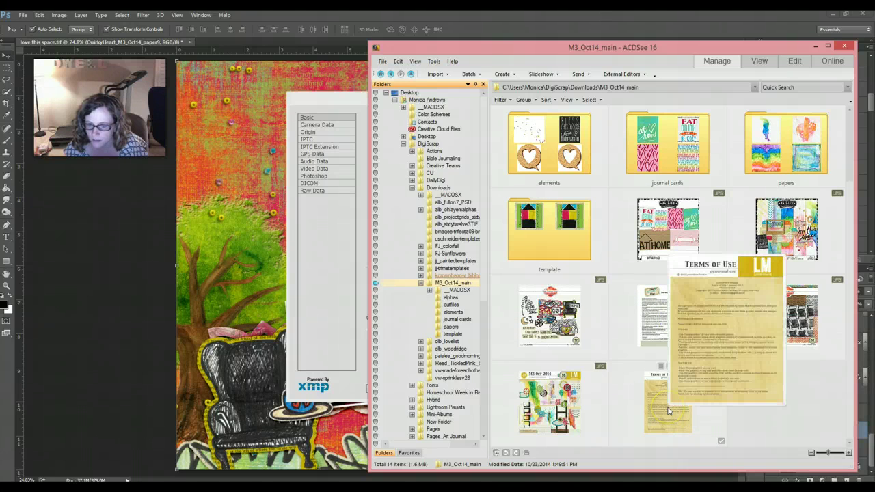
mouse_move(574, 408)
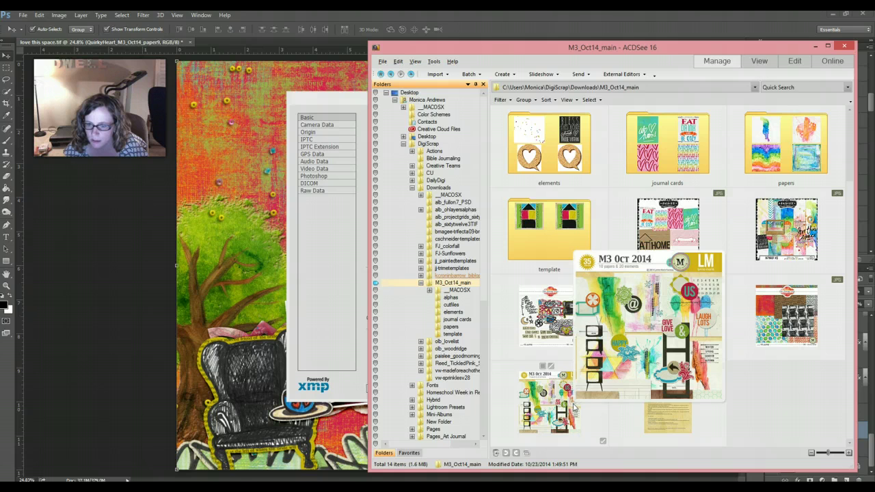
left_click(704, 405)
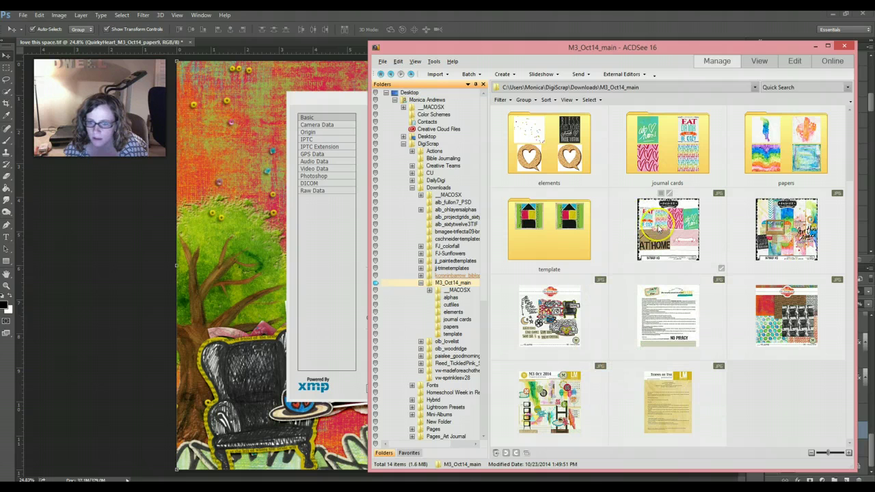
mouse_move(659, 228)
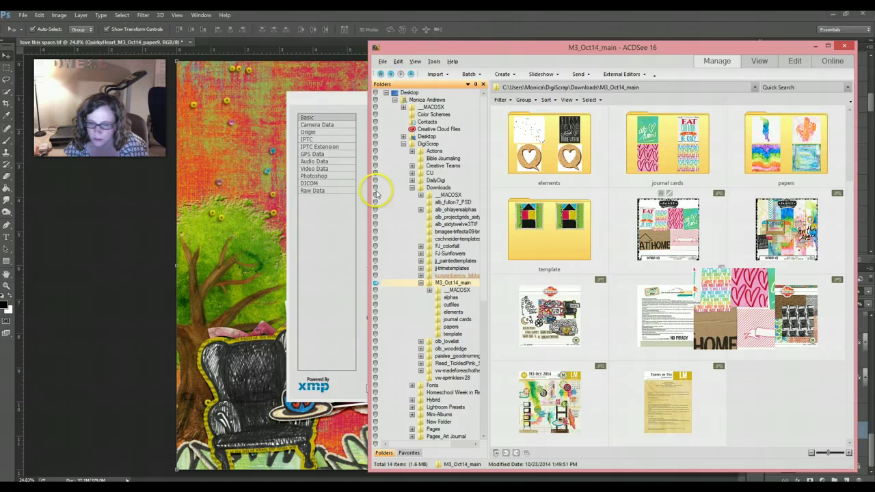
left_click(336, 248)
left_click(477, 188)
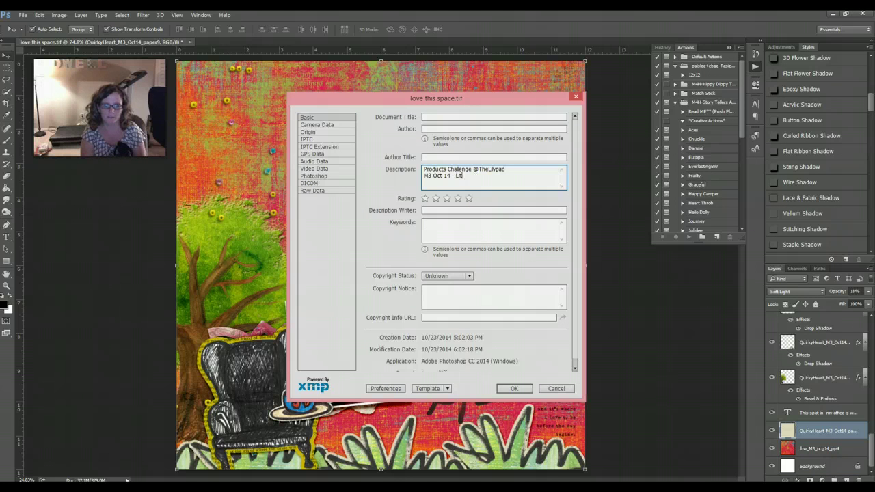
Finish the description with 'Little Butterfly Wings' and the two designer credits, and apply it with OK
type("tle Butterfly W")
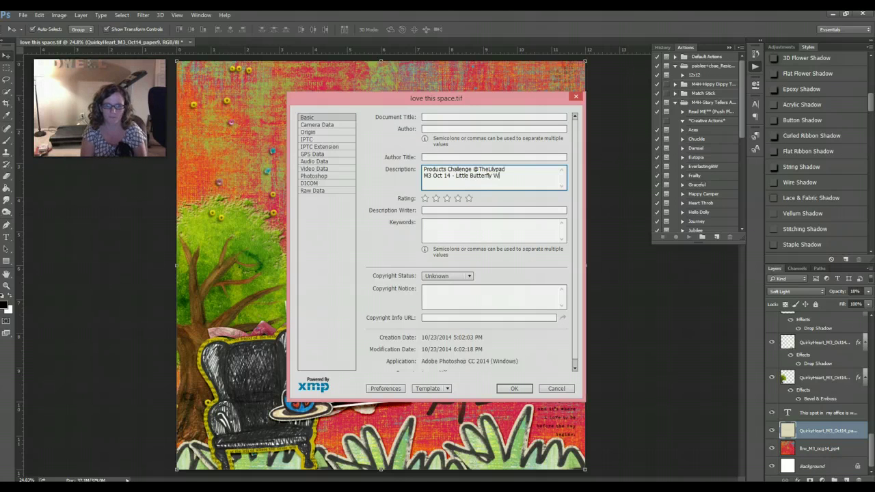
type("ings; Lynne Marie Des")
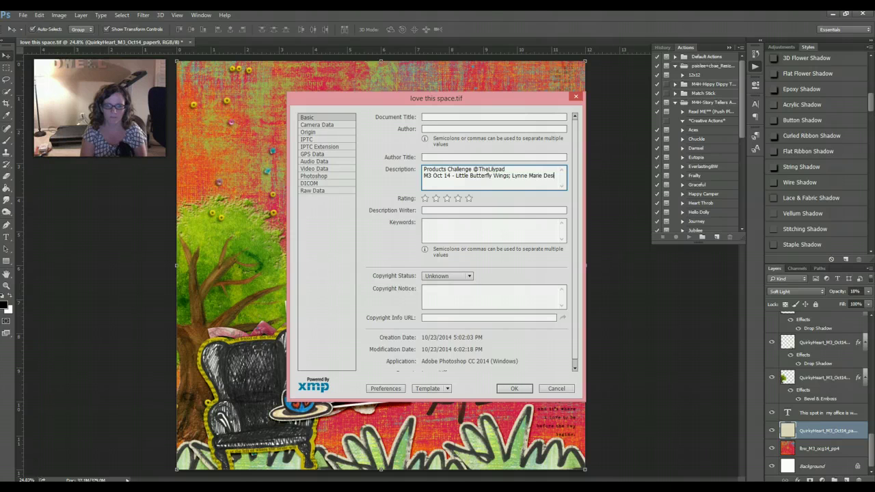
type("igns; Ju")
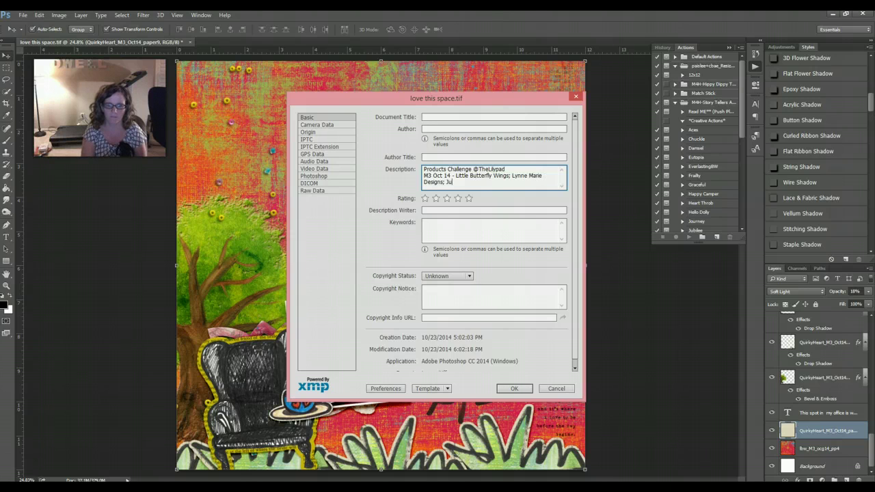
type("st Jaime")
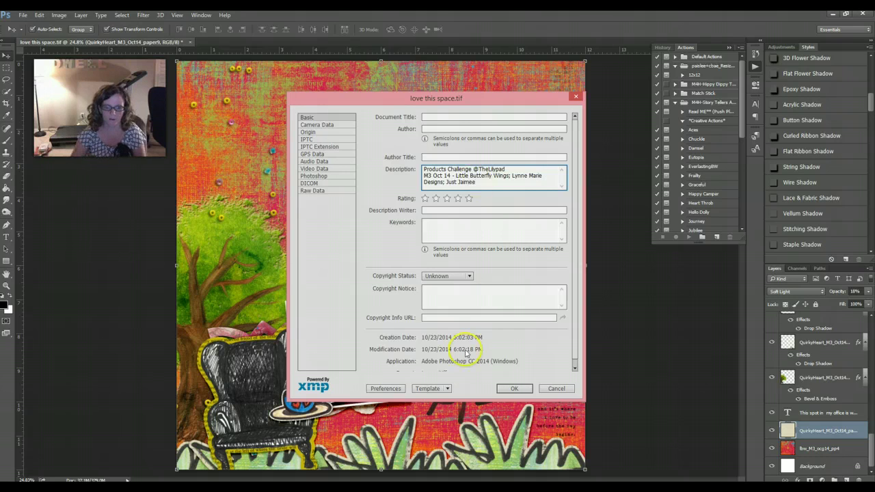
left_click(515, 387)
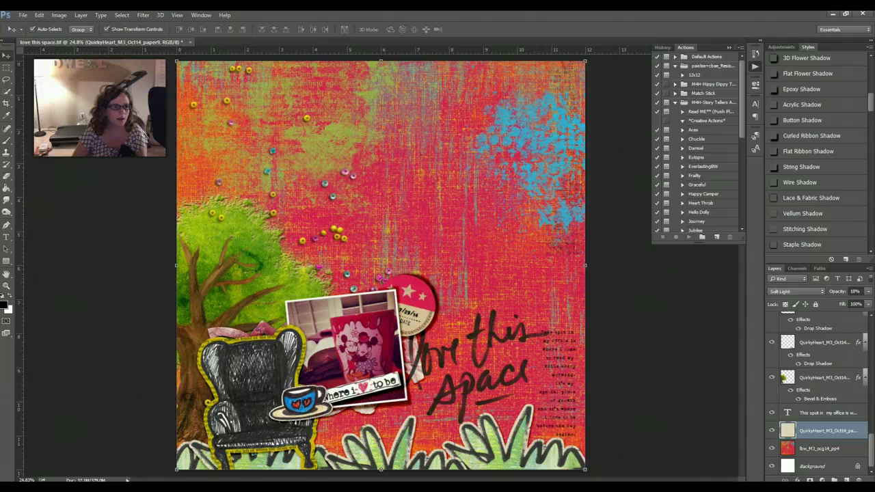
left_click(24, 15)
left_click(23, 15)
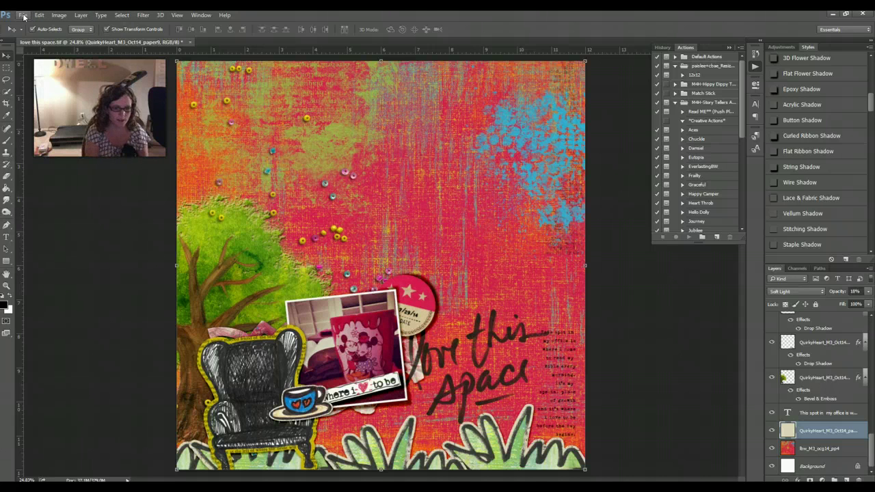
Save love this space.tif with its updated file description using Ctrl+S
key("ctrl+s")
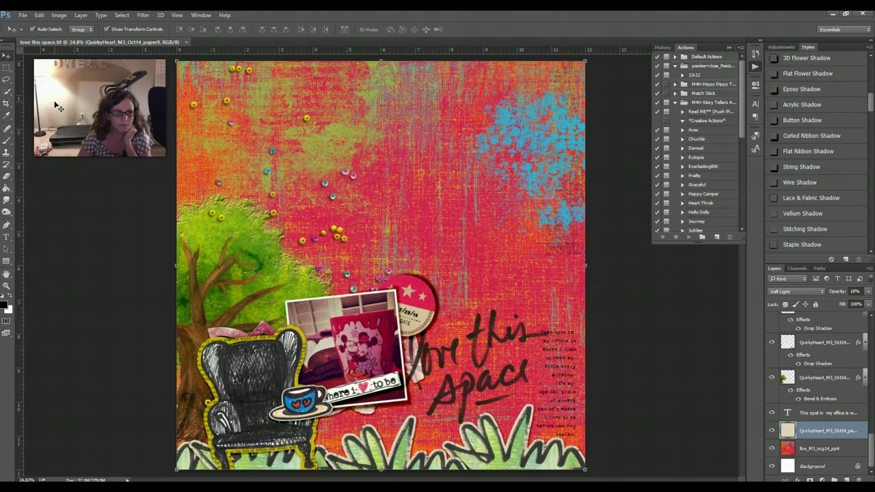
left_click(26, 16)
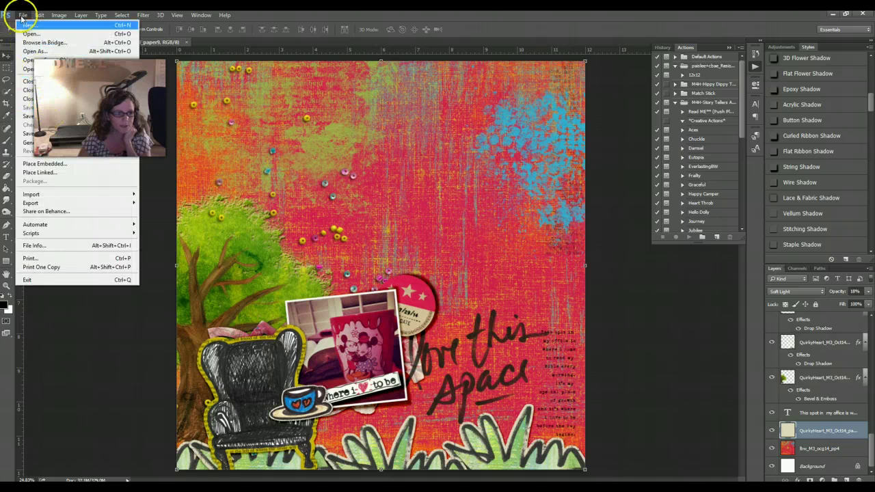
In Save As, navigate to the pages_print > 2014_2 folder as the destination
left_click(39, 118)
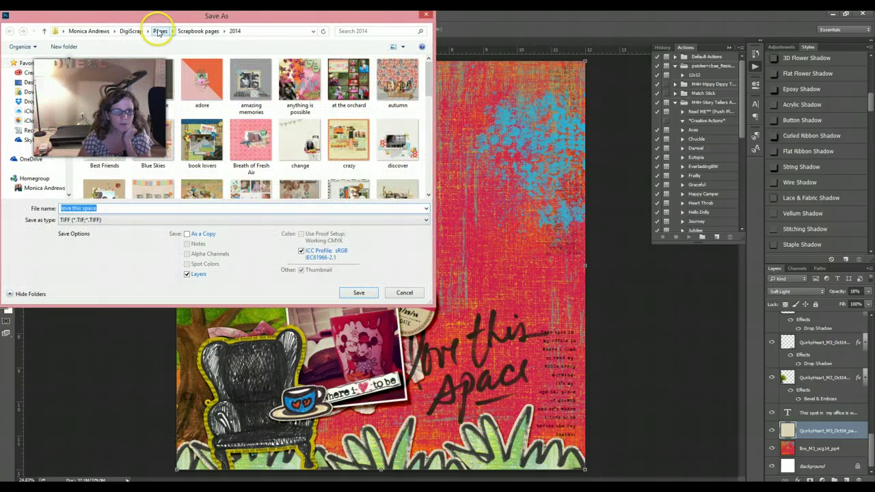
left_click(158, 32)
left_click(117, 72)
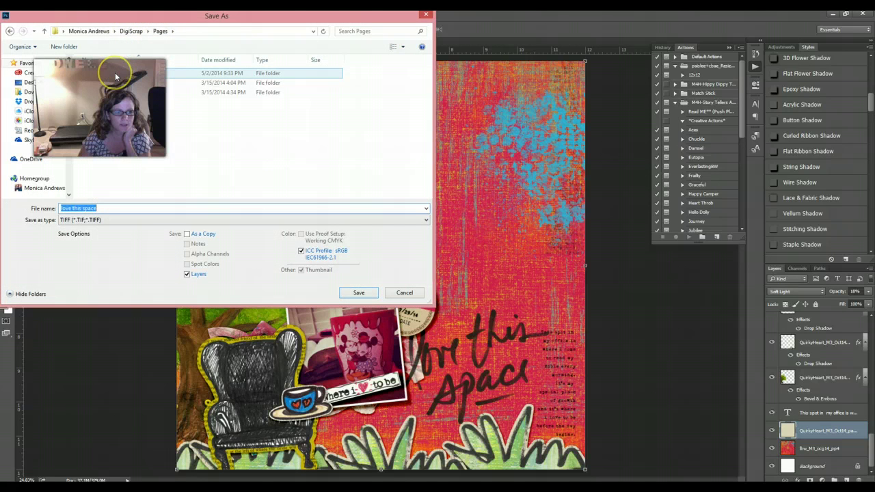
double_click(115, 73)
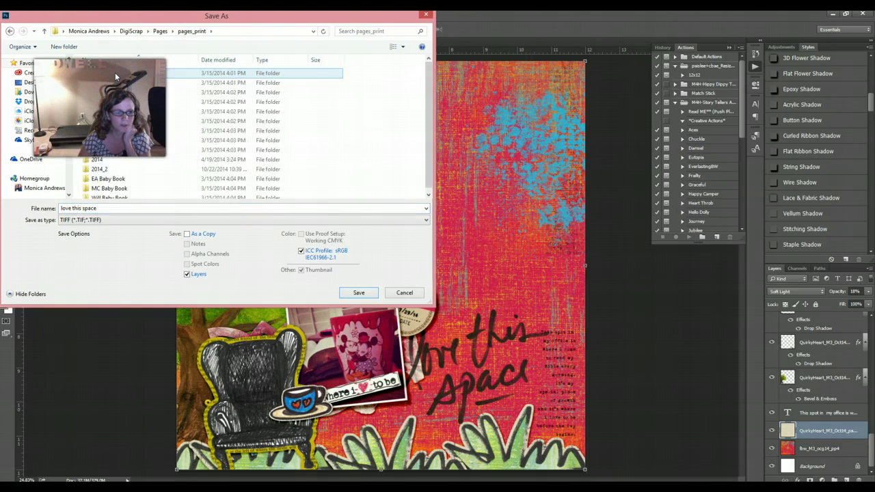
left_click(102, 168)
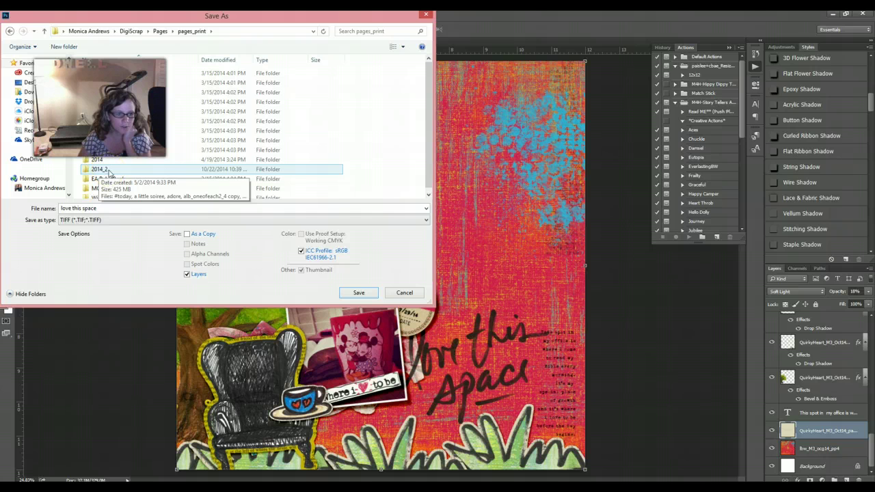
left_click(105, 160)
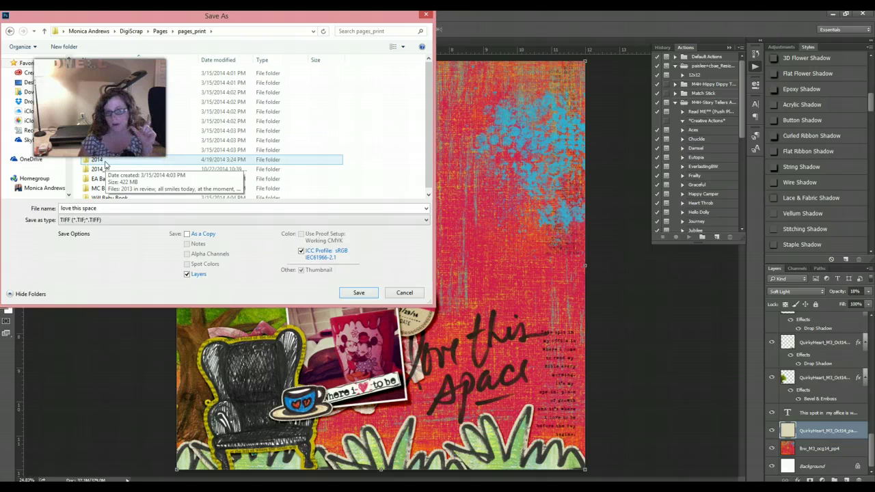
left_click(105, 170)
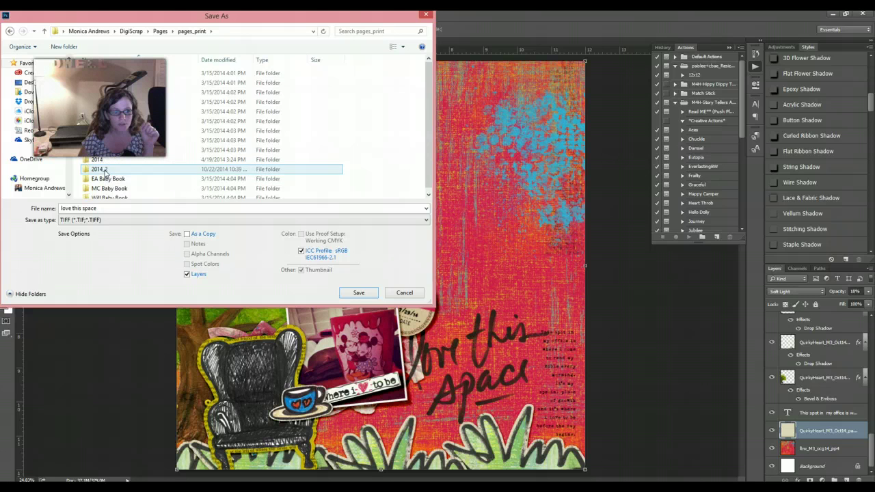
double_click(104, 171)
Set the file format to JPEG and save love this space to reach the JPEG Options
left_click(110, 224)
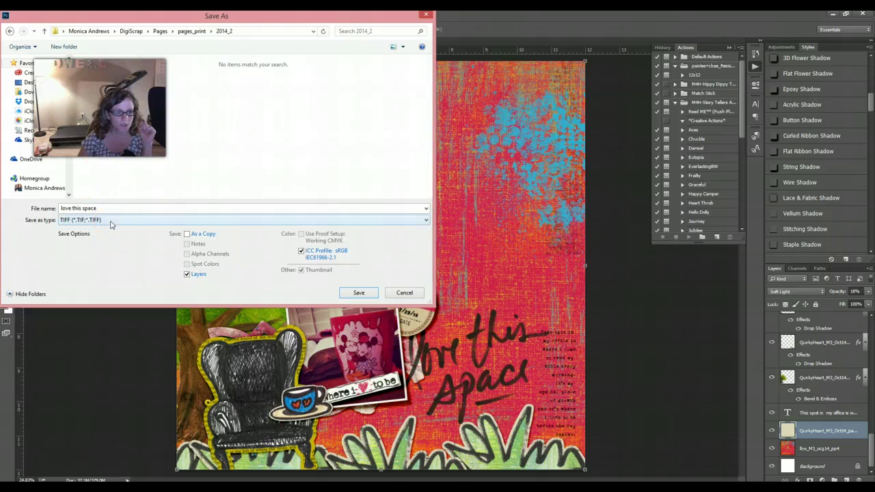
left_click(111, 224)
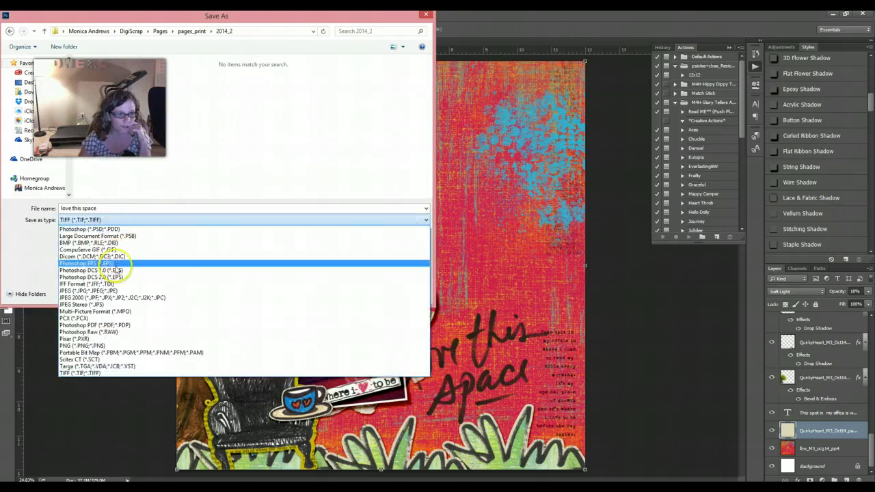
left_click(119, 292)
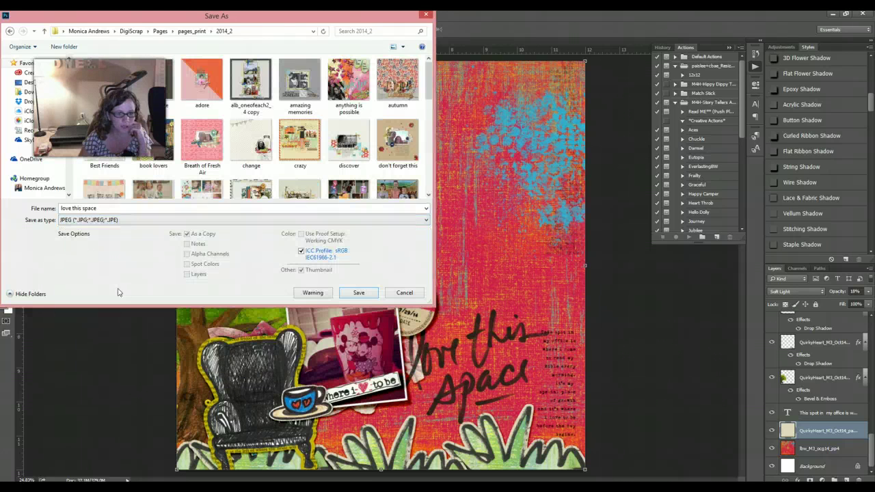
left_click(219, 244)
left_click(358, 293)
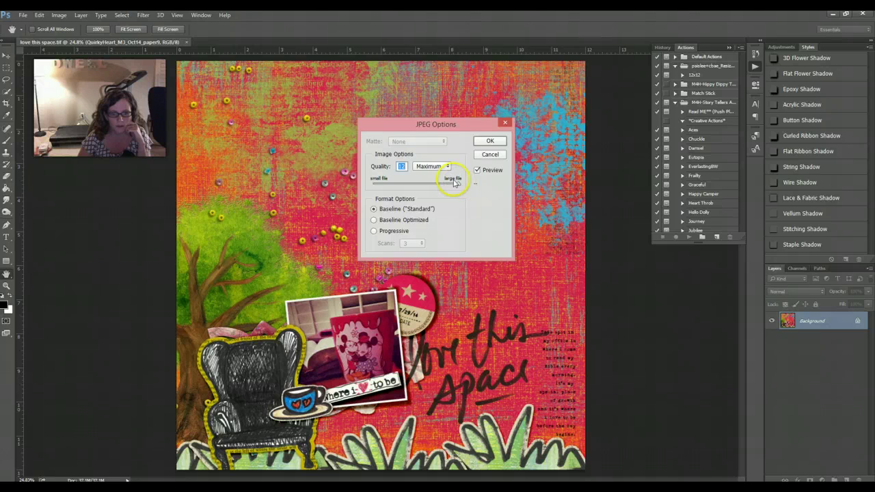
Set JPEG quality to 12 (Maximum) and confirm to write the print JPEG
left_click(460, 186)
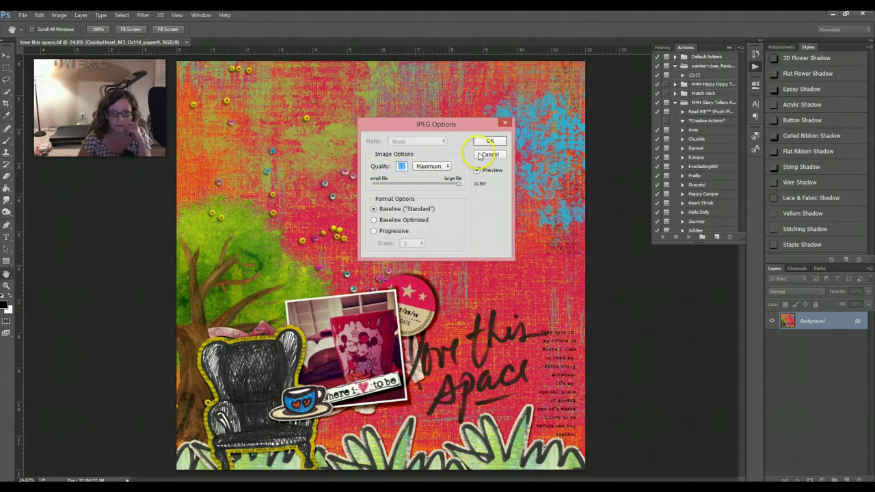
left_click(487, 142)
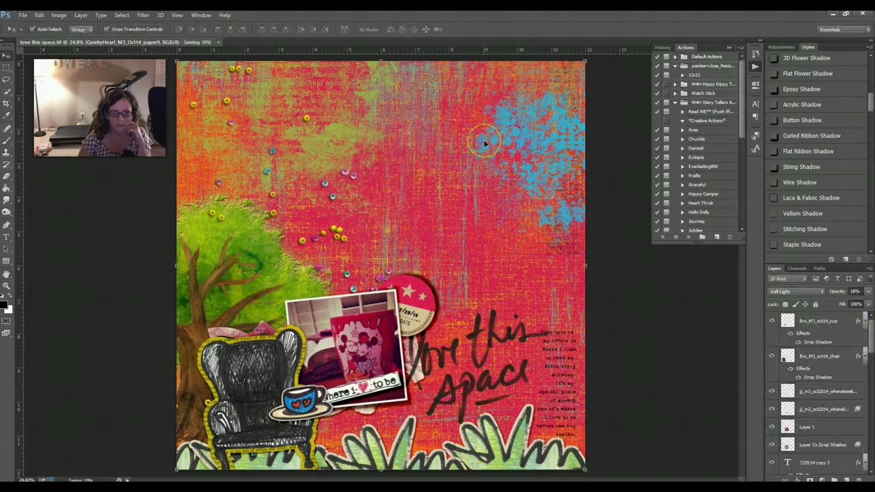
left_click(259, 81)
left_click(119, 115)
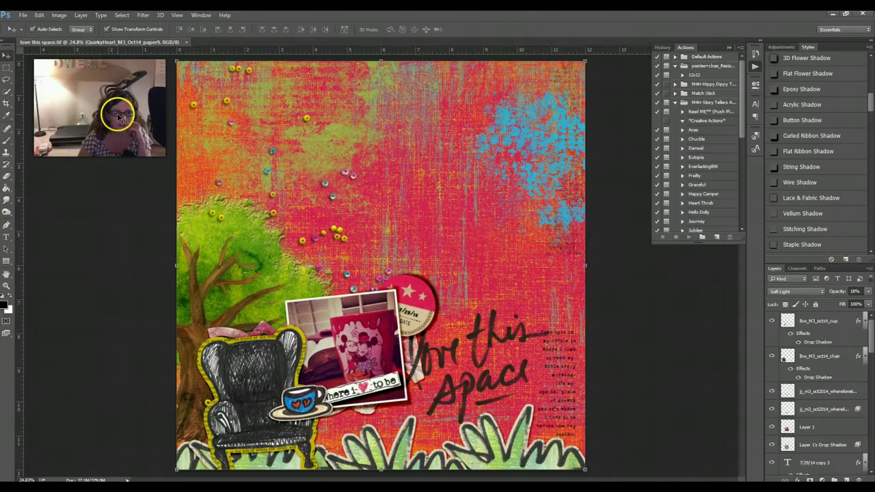
Run the 12x12 web-resize action, view the flattened 'love this space copy' at 100%, and continue past its pause
left_click(648, 332)
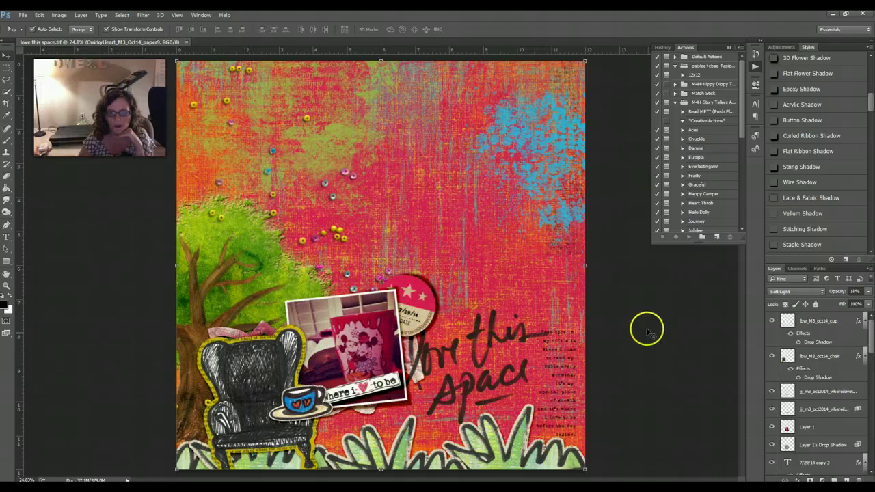
left_click(620, 225)
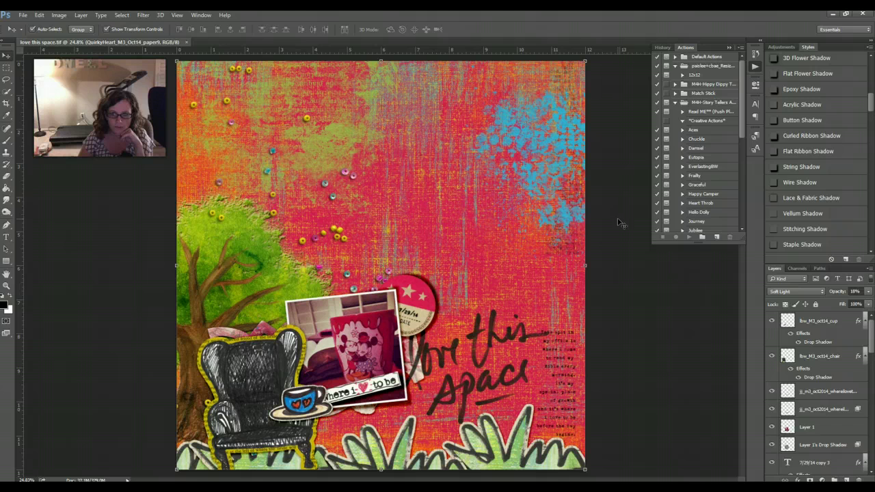
left_click_drag(702, 100, 701, 74)
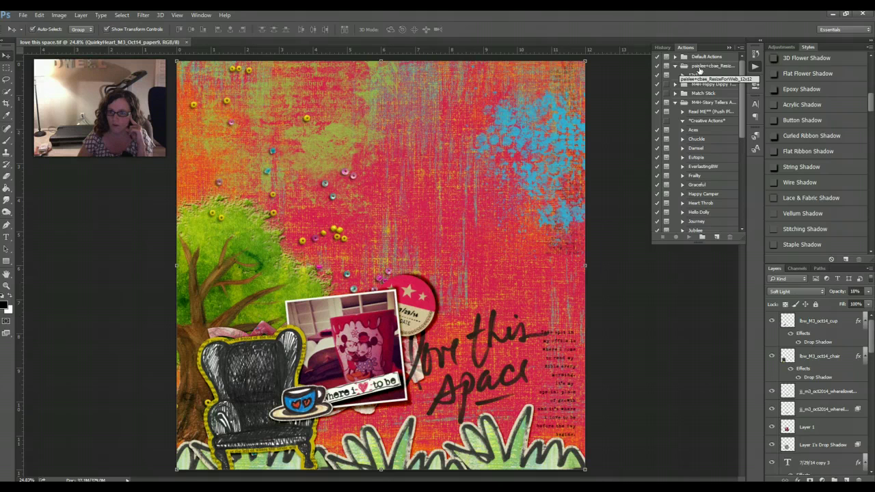
left_click(693, 74)
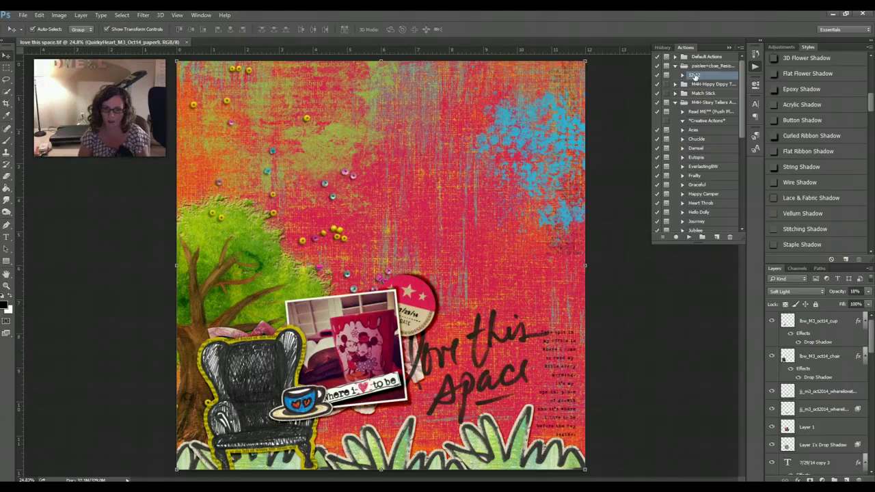
key("ctrl+1")
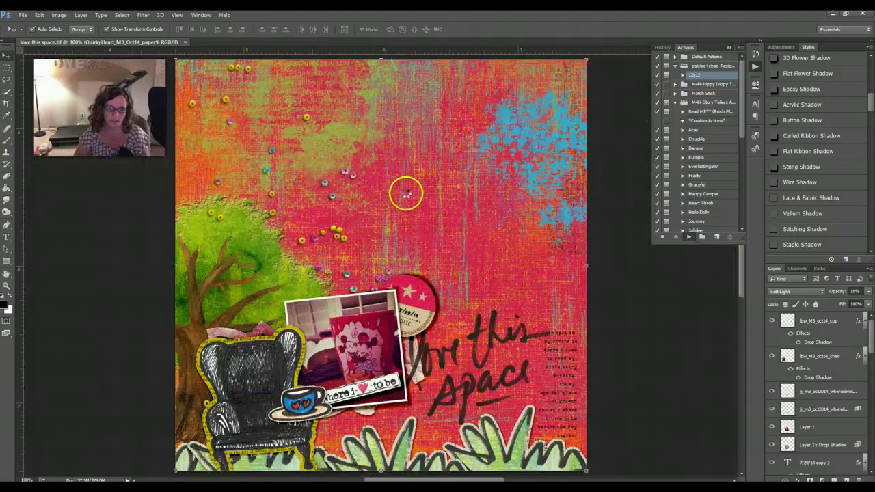
left_click(408, 195)
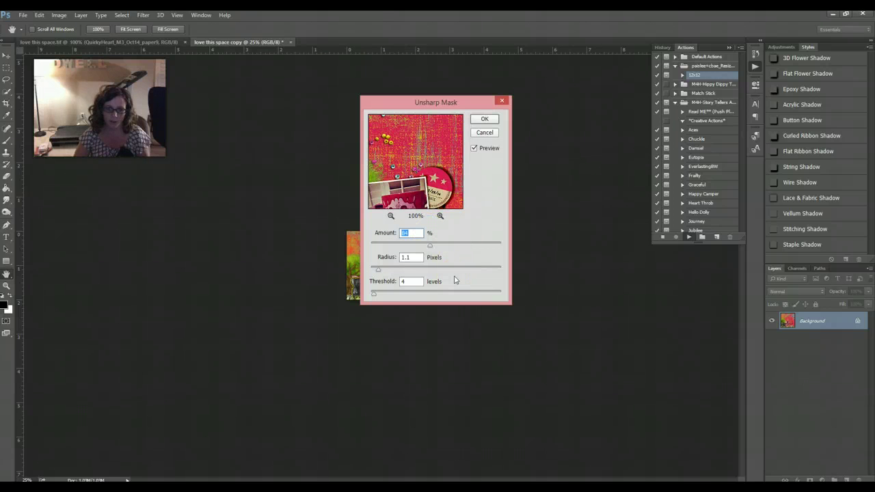
Apply Unsharp Mask to the web copy at Radius 1.1 and Threshold 4
left_click(404, 233)
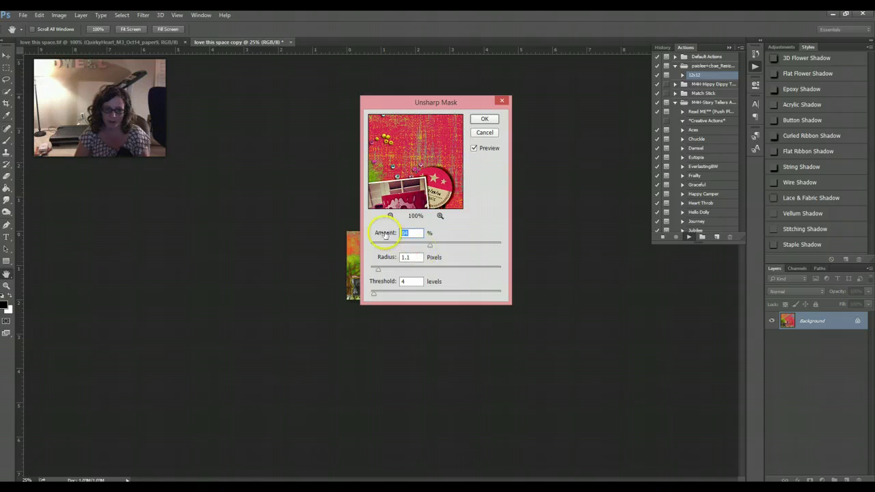
double_click(407, 233)
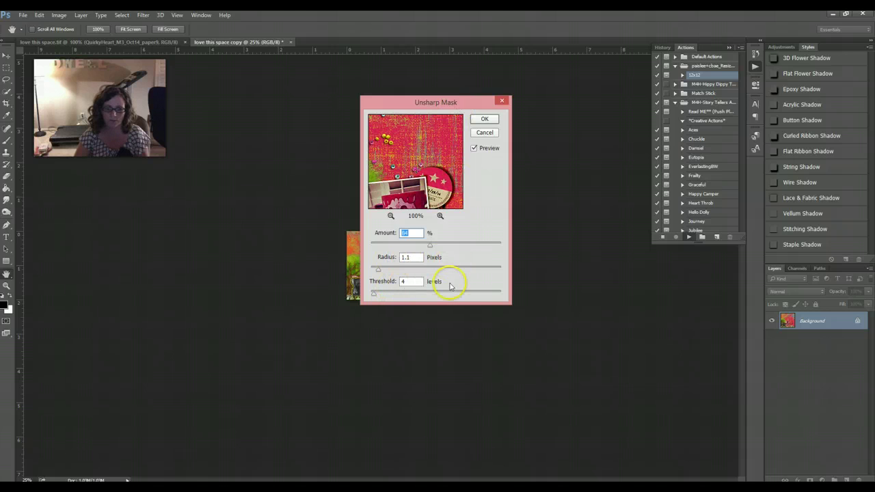
left_click(476, 121)
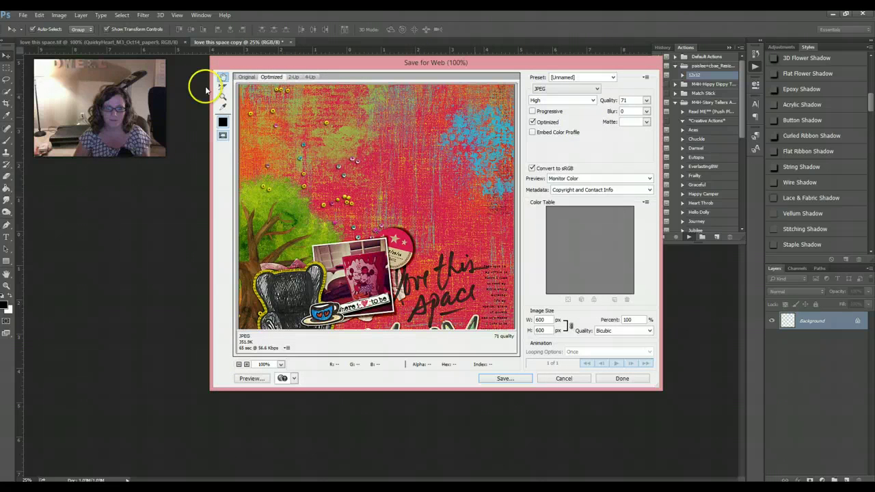
Optimize the 600 px web JPEG to about 249K at quality 57 and begin saving it
left_click(646, 78)
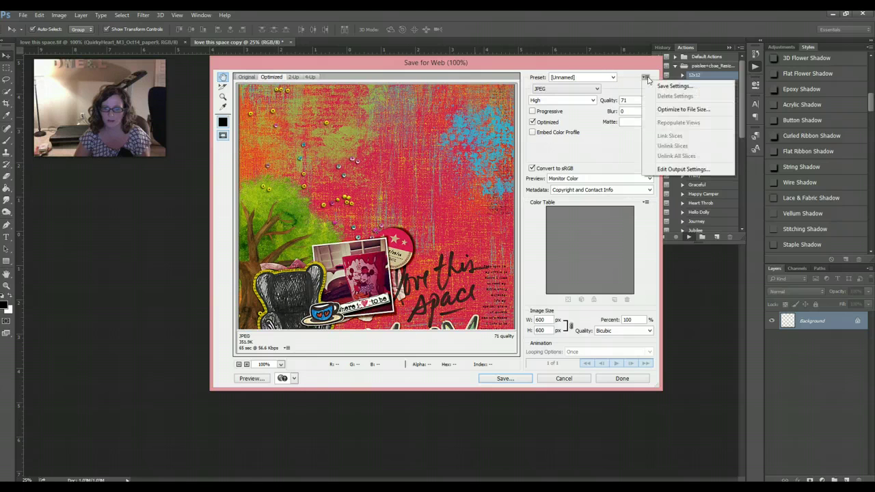
left_click(661, 111)
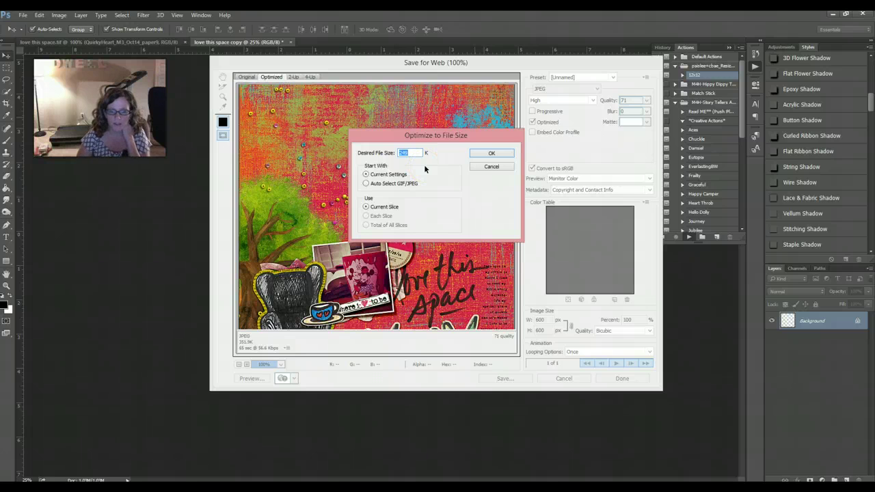
double_click(403, 155)
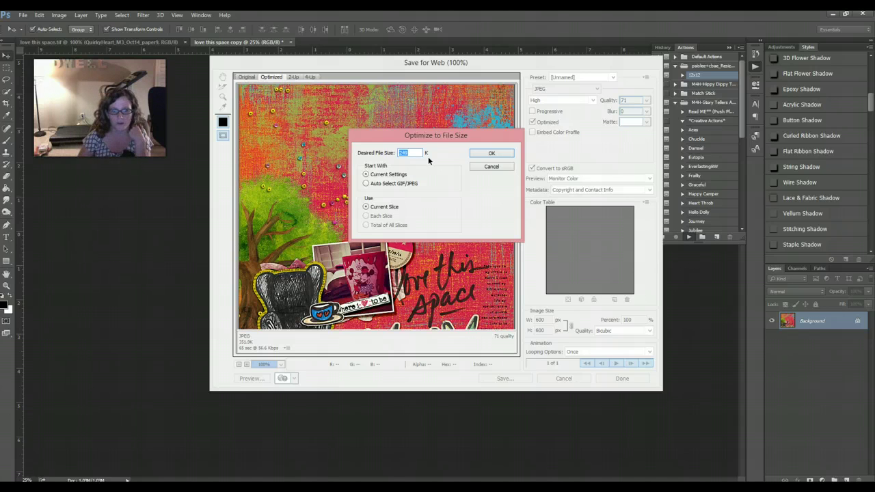
left_click(493, 153)
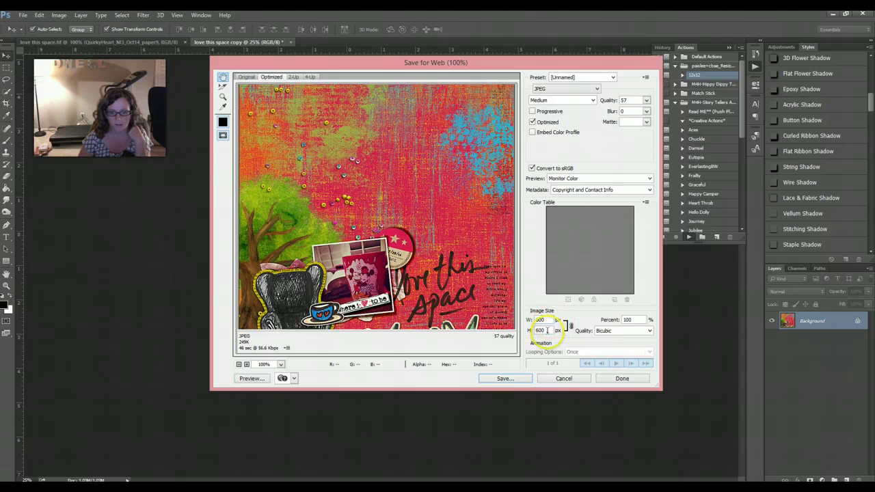
left_click(505, 379)
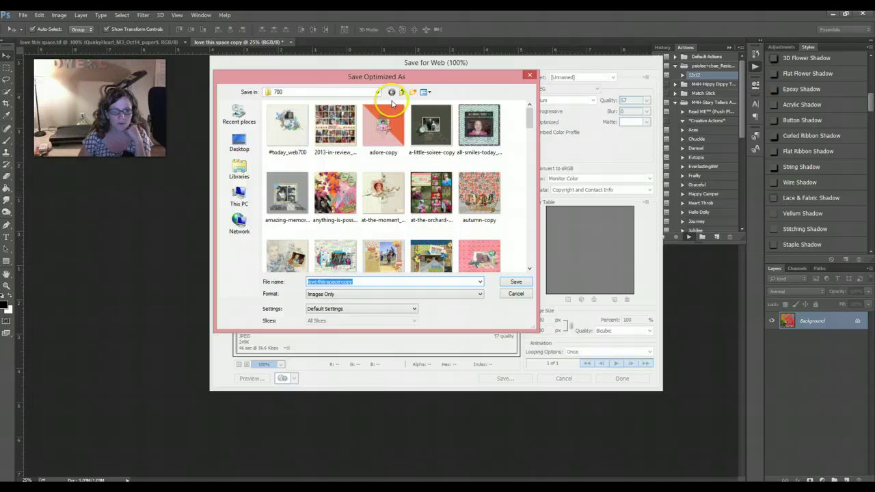
Go up to Pages and open pages_web > 2014 > 600 as the destination for love-this-space-copy.jpg
left_click(402, 92)
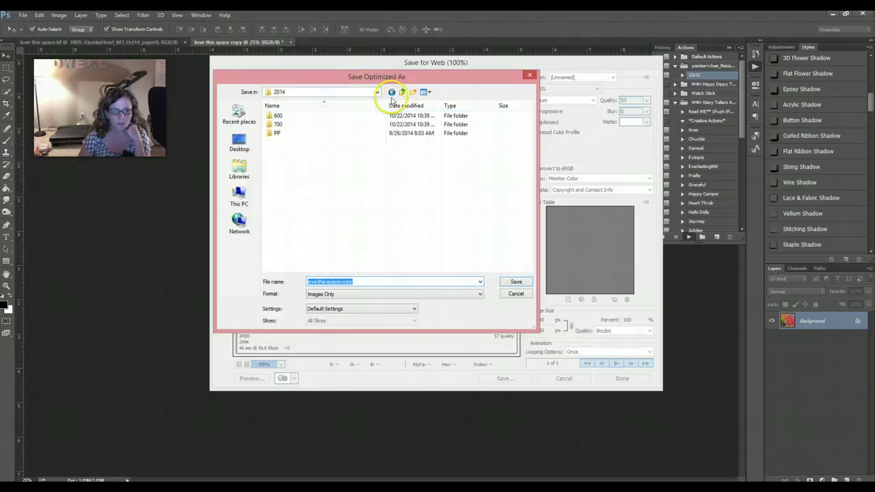
left_click(402, 92)
left_click(402, 92)
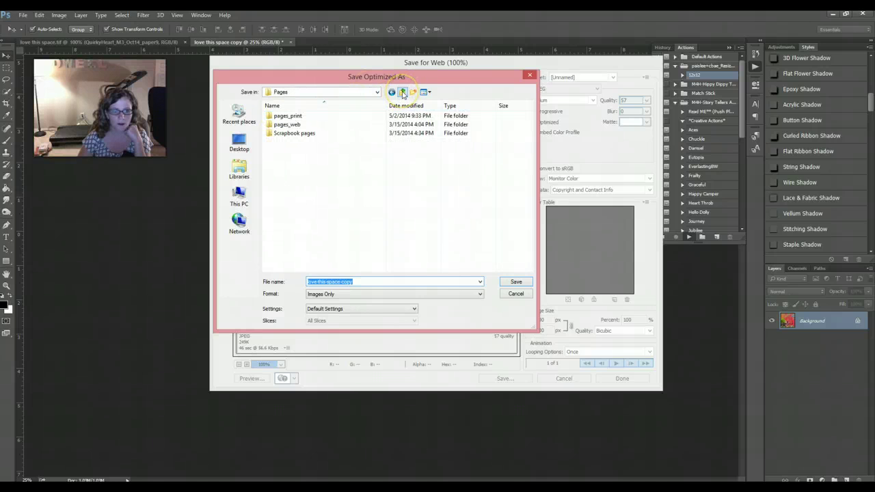
left_click(295, 127)
double_click(294, 126)
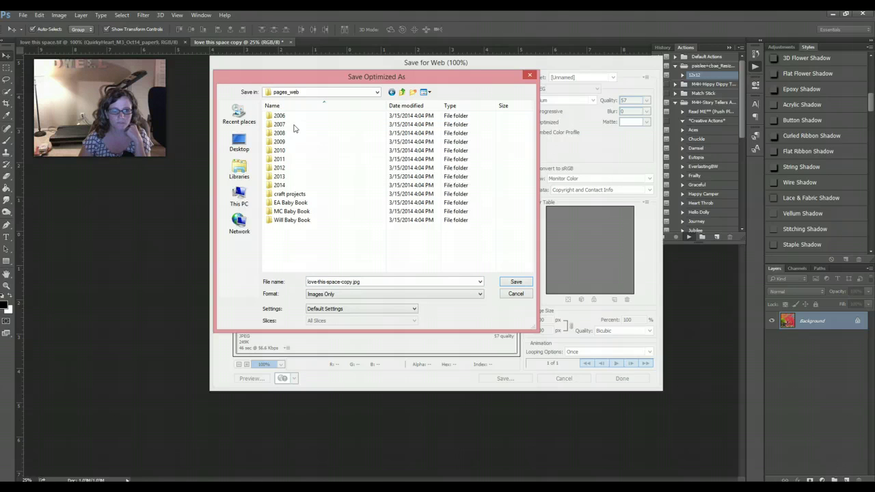
double_click(281, 185)
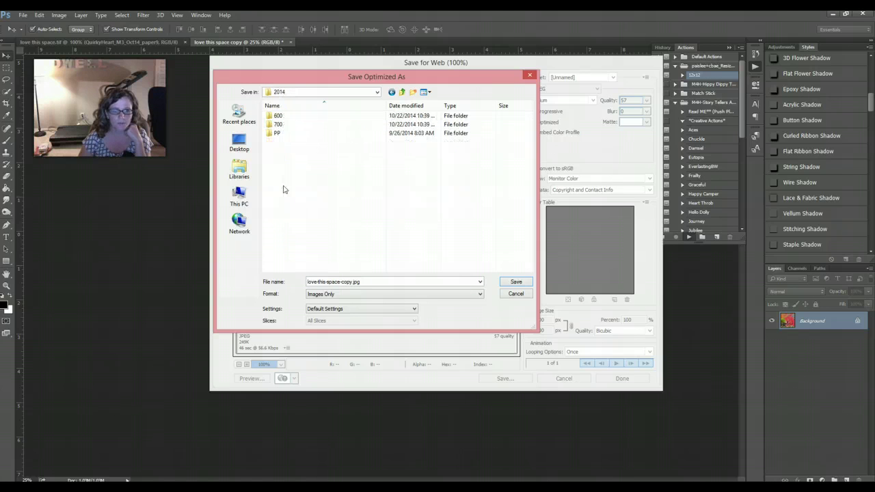
left_click(278, 116)
double_click(278, 116)
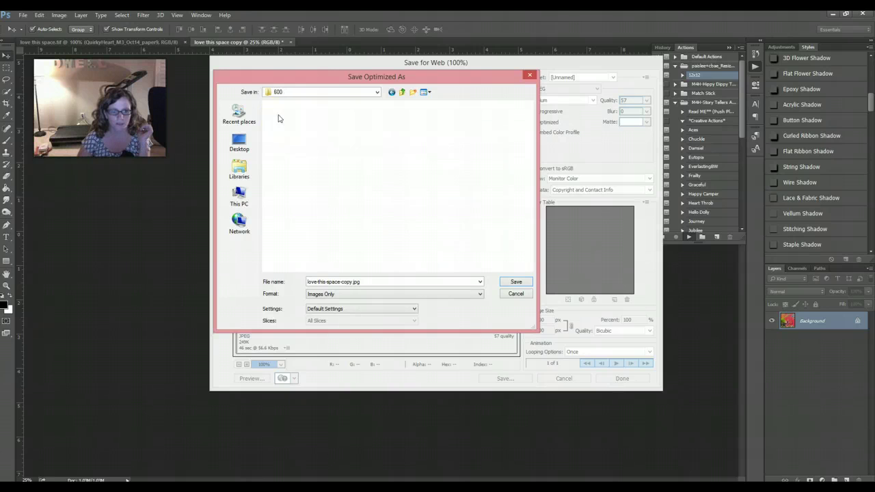